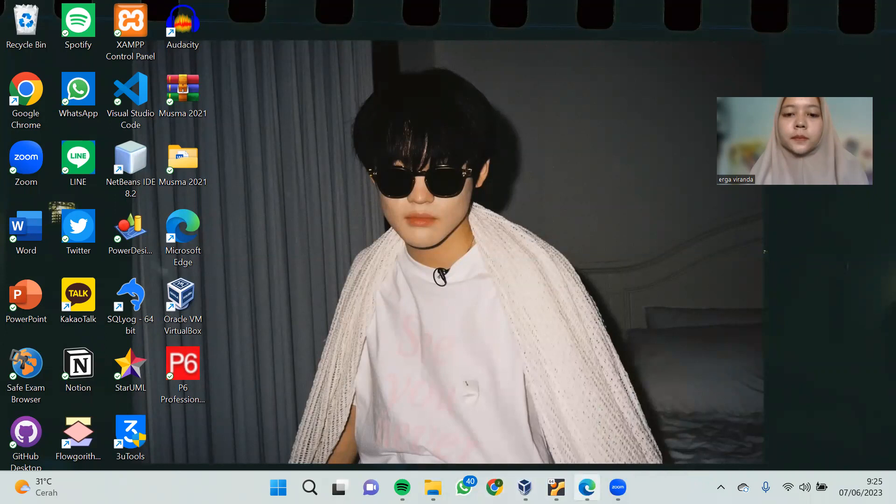
Open the browser with the lab PDF and snap it to the left half of the screen
left_click(587, 487)
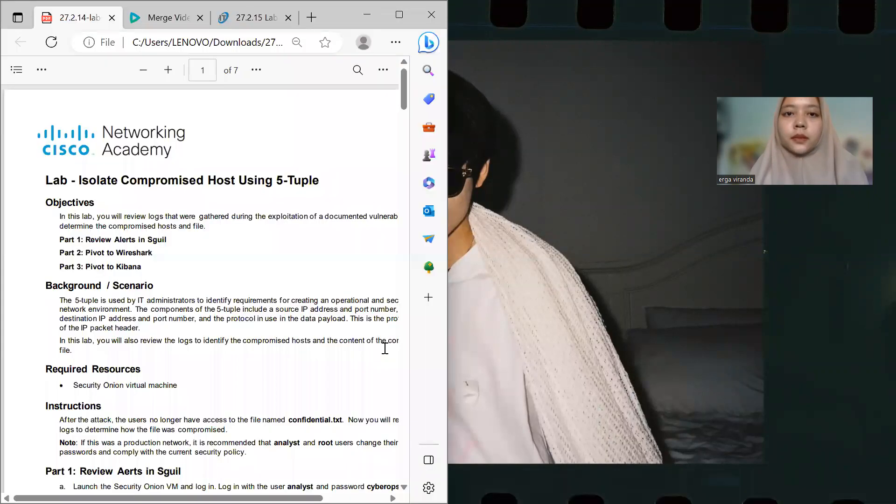
left_click(398, 23)
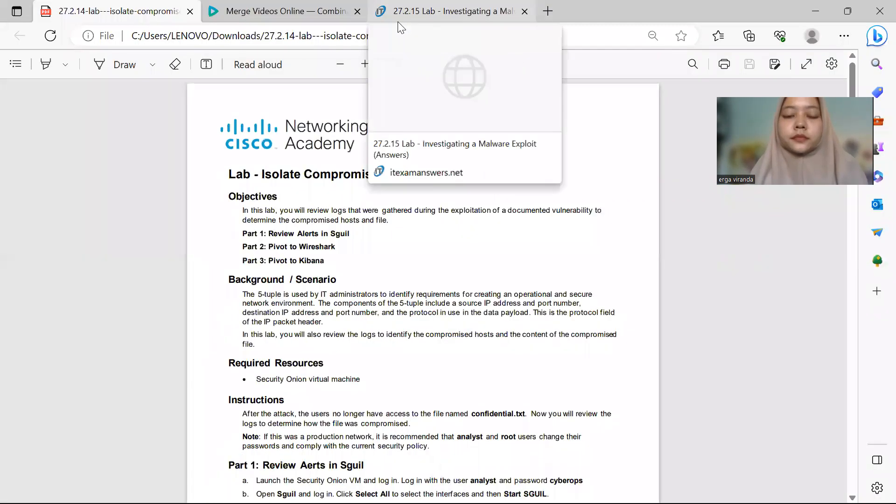
key("super+Left")
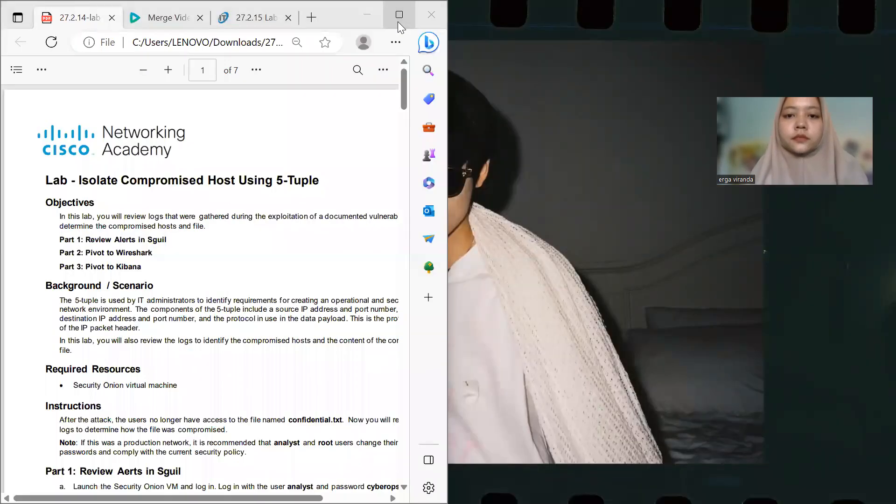
Snap the CyberOps Security Onion virtual machine window into the right half beside the lab PDF
mouse_move(397, 22)
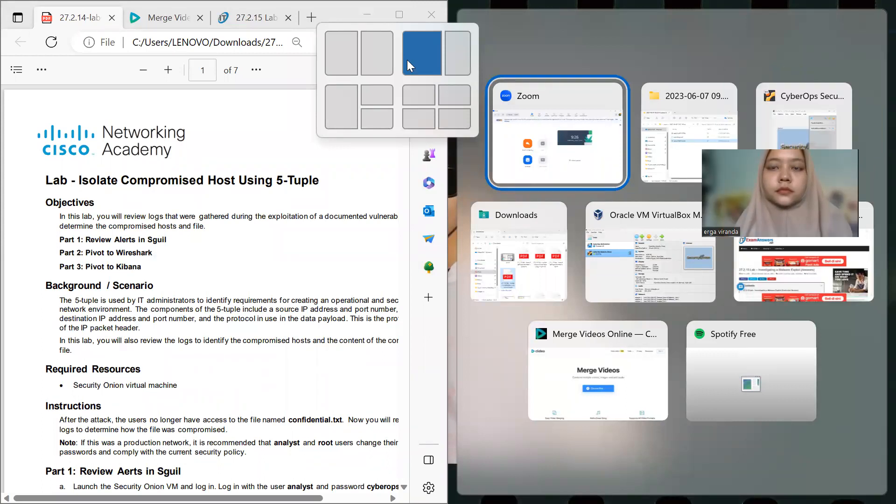
left_click(642, 69)
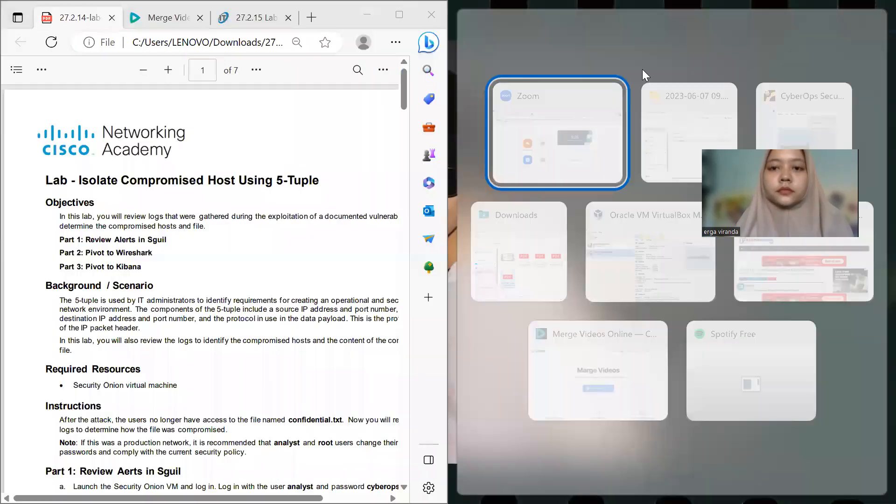
left_click(809, 138)
left_click(874, 60)
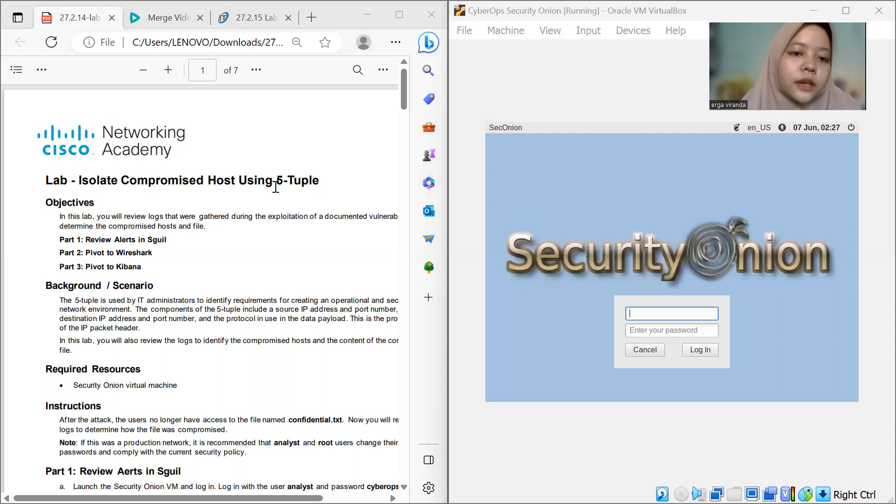
Log in to Security Onion as analyst with the account password
scroll(275, 187, "down", 2)
scroll(276, 187, "down", 1)
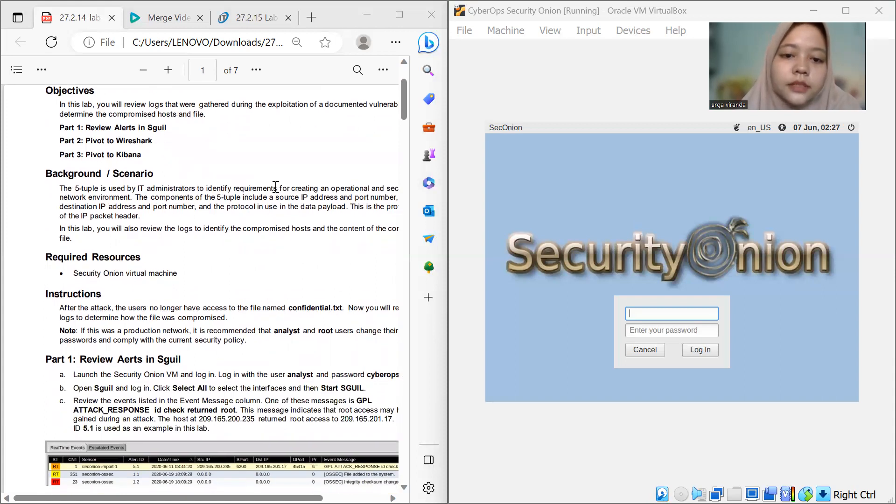
scroll(276, 187, "down", 2)
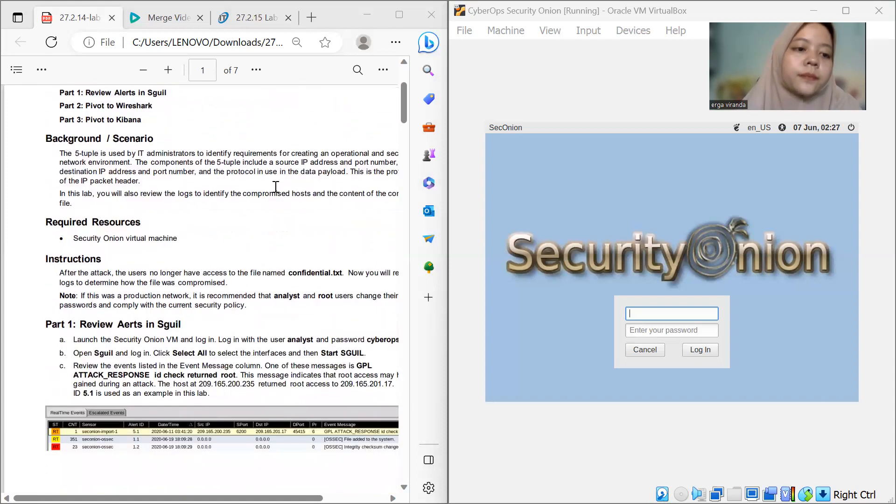
scroll(276, 187, "down", 2)
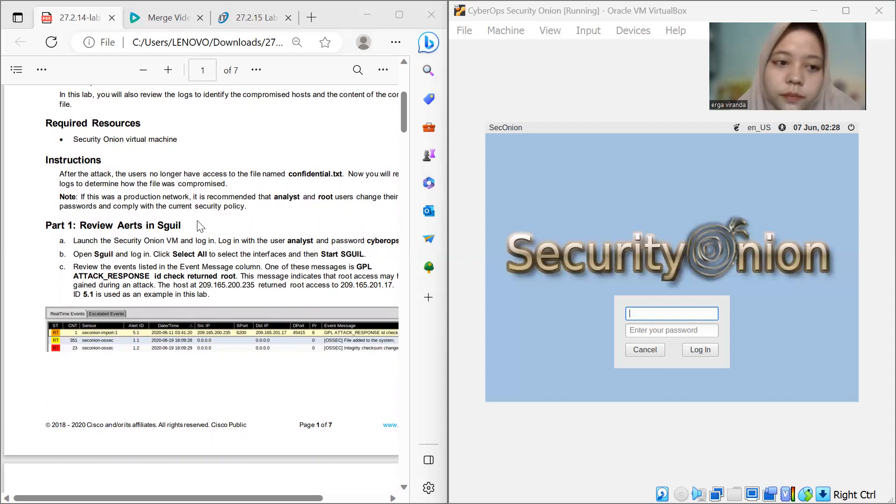
scroll(201, 226, "down", 1)
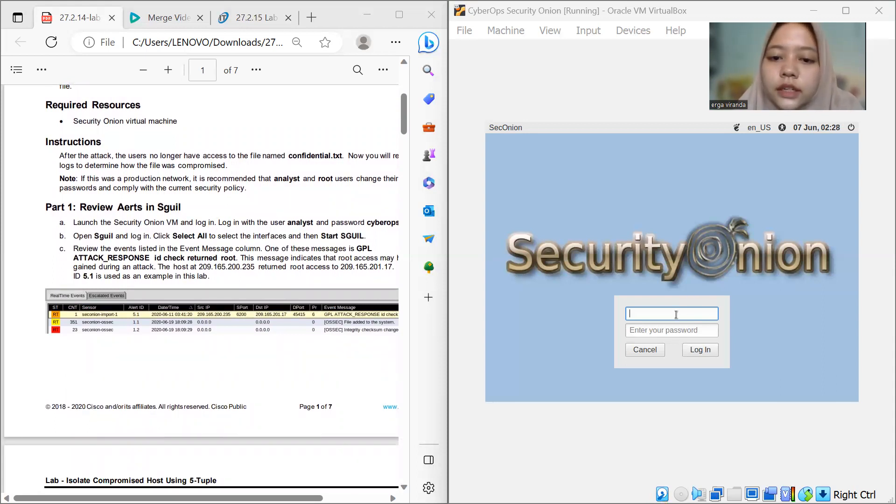
left_click(690, 294)
type("analyst")
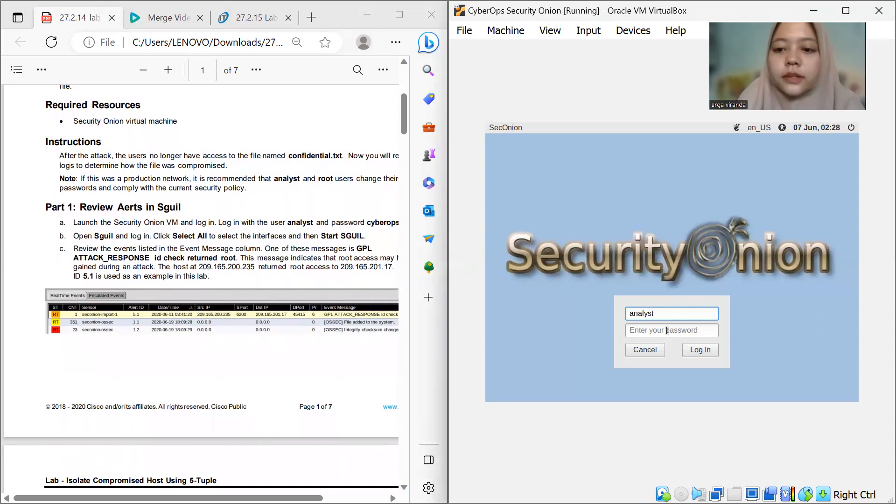
left_click(666, 331)
type("cy")
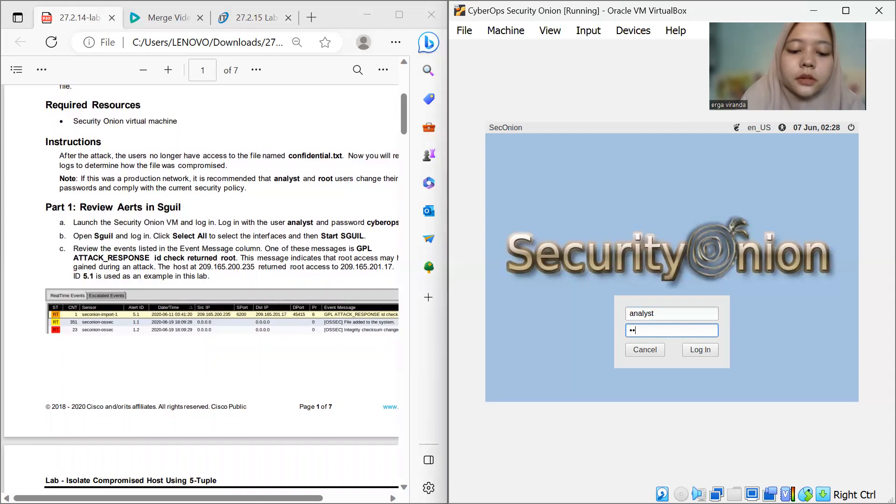
type("berops")
key("Return")
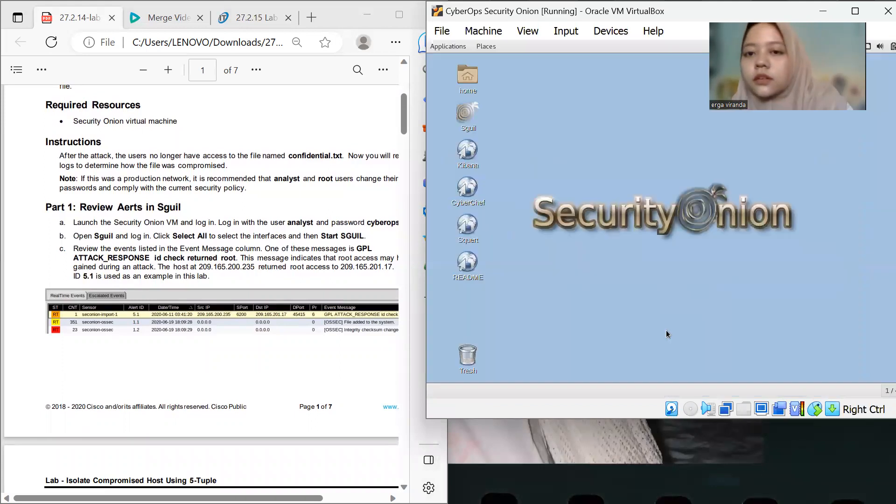
Launch Sguil and sign in with username analyst and the account password
double_click(468, 116)
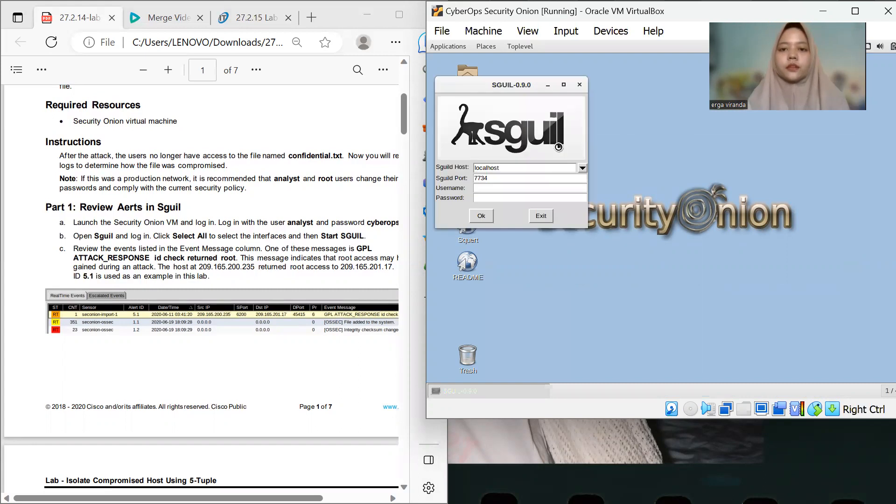
left_click(490, 188)
type("ana")
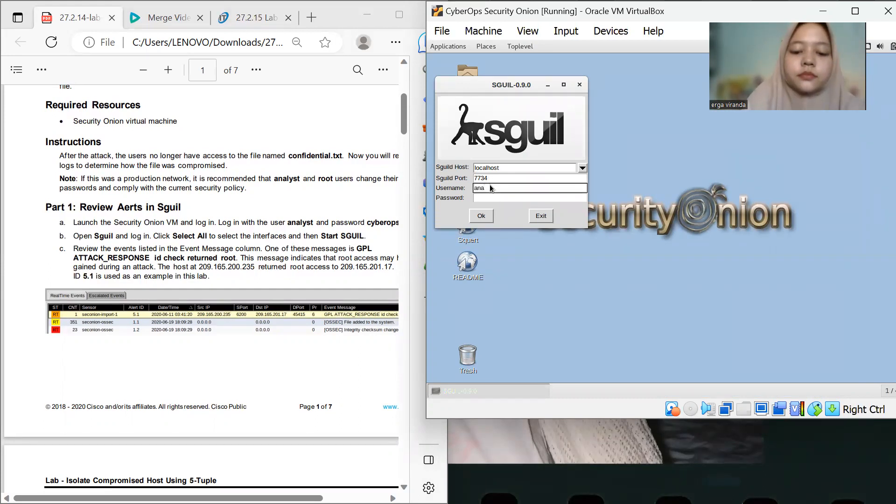
type("lyst")
left_click(489, 198)
type("cyber")
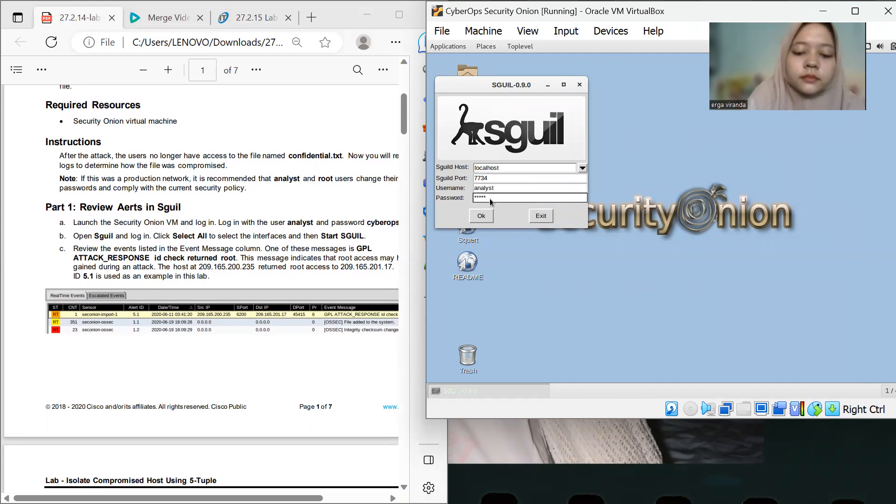
type("ops")
key("Return")
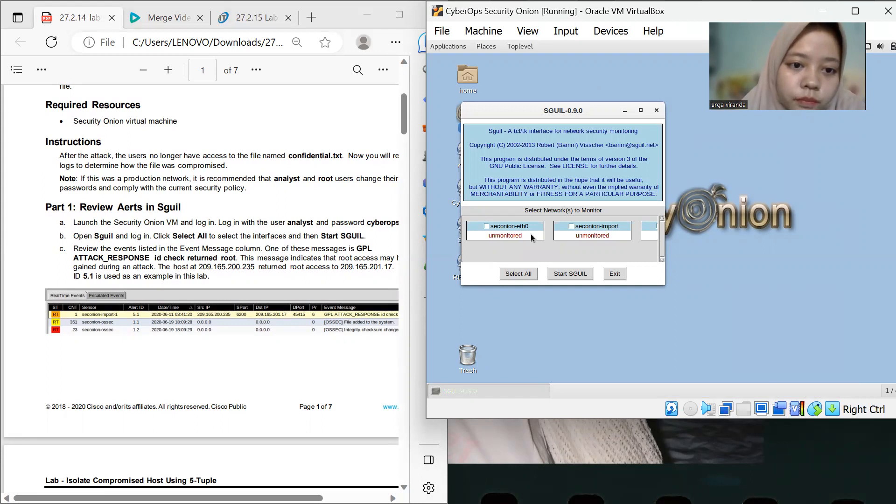
Select all network interfaces to monitor and start Sguil
left_click(518, 273)
left_click(568, 278)
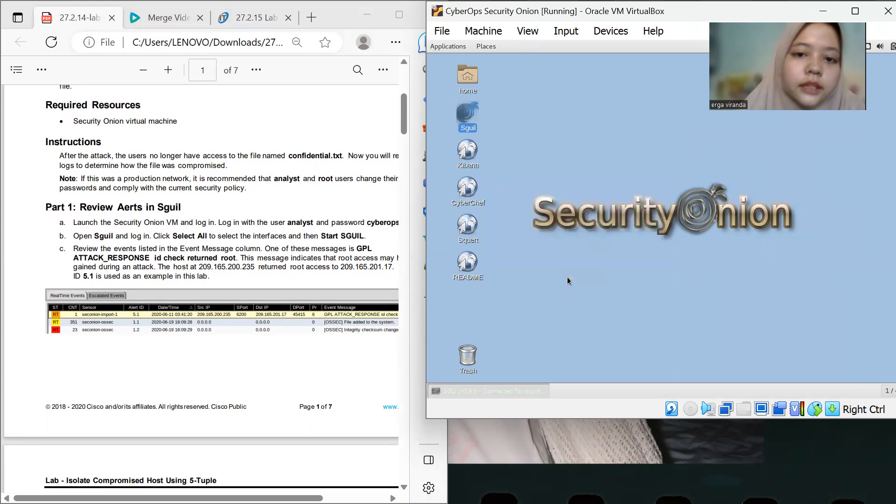
scroll(65, 284, "down", 5)
scroll(65, 284, "down", 3)
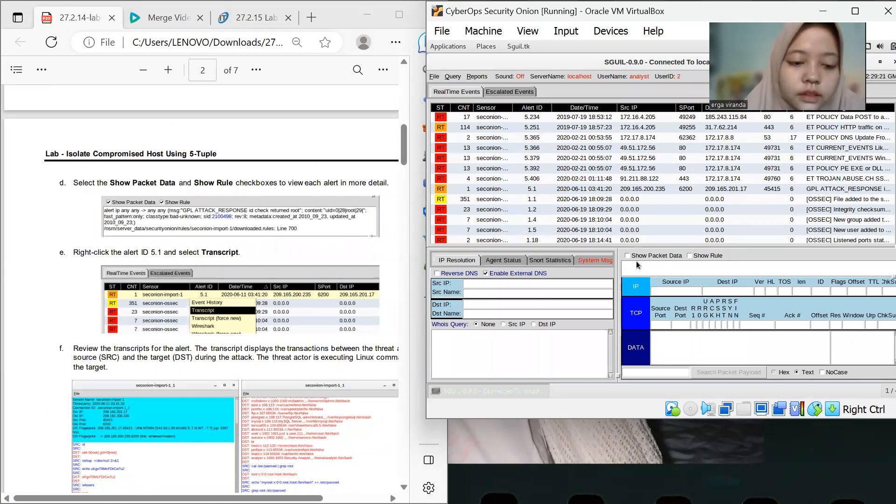
Turn on Show Packet Data and Show Rule, then open the transcript for alert 5.1
left_click(648, 255)
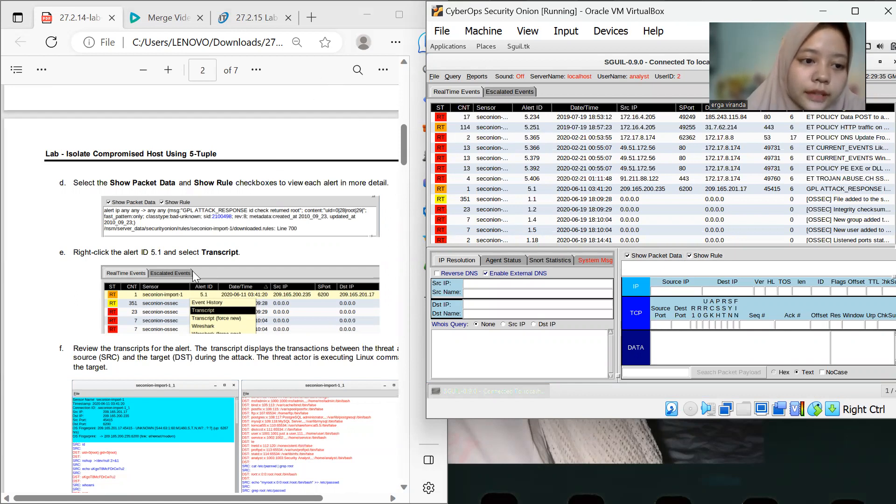
scroll(191, 276, "down", 1)
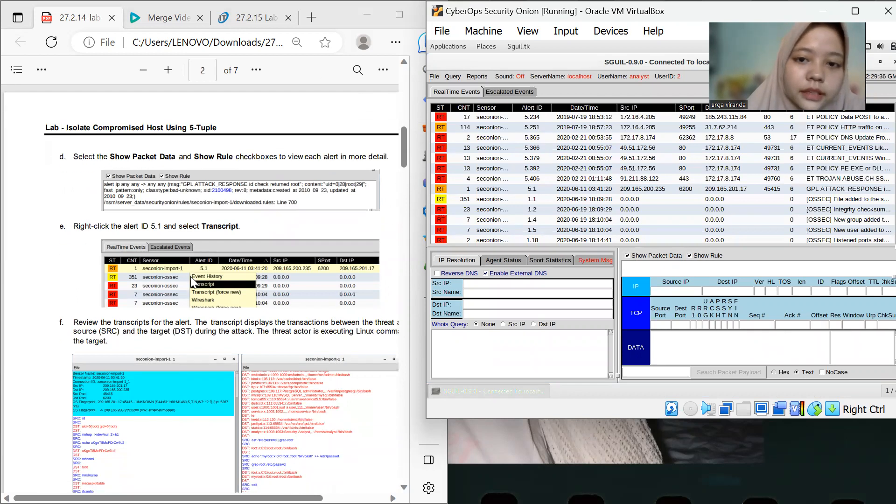
left_click(532, 193)
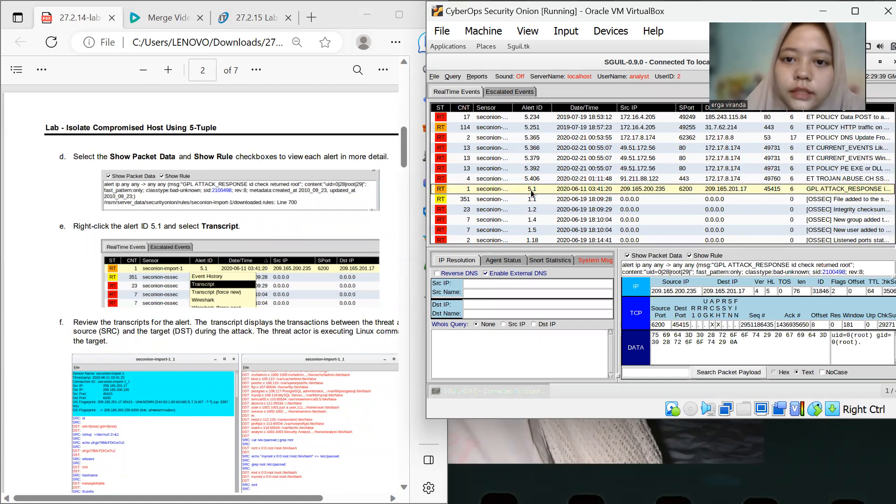
right_click(532, 193)
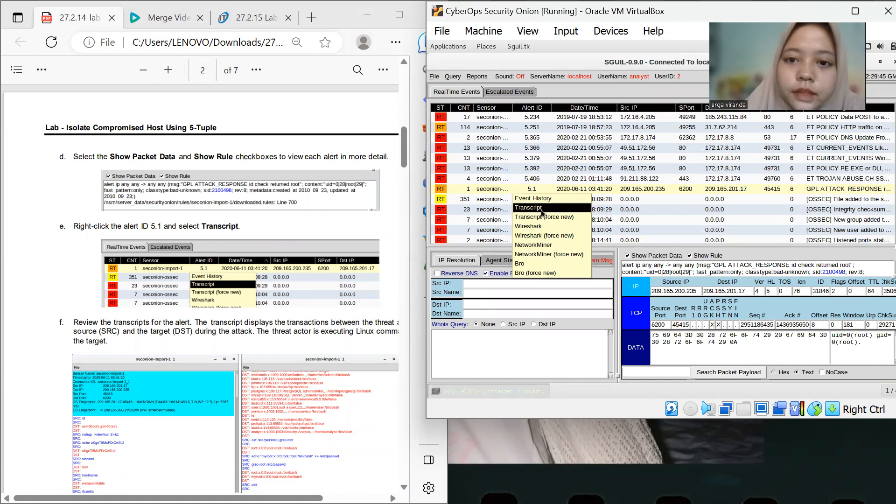
left_click(541, 210)
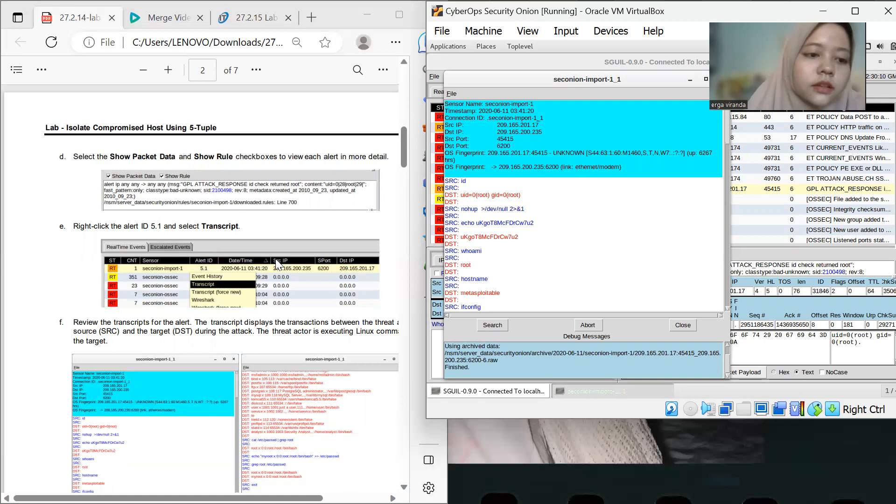
Move the alert 5.1 transcript window aside and close it
scroll(275, 258, "down", 7)
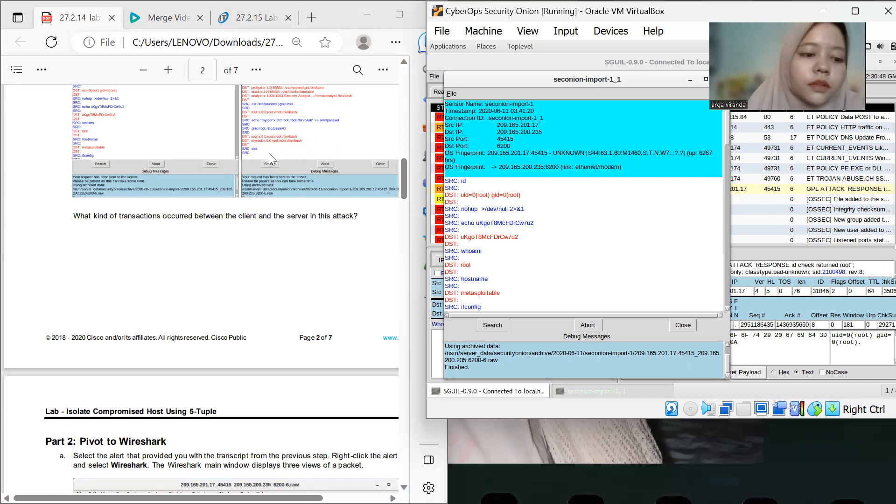
scroll(183, 158, "down", 4)
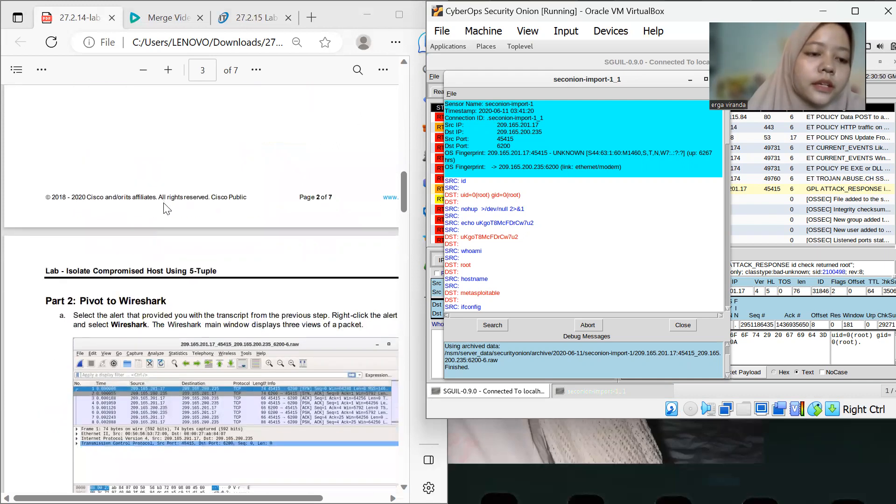
left_click_drag(647, 77, 600, 96)
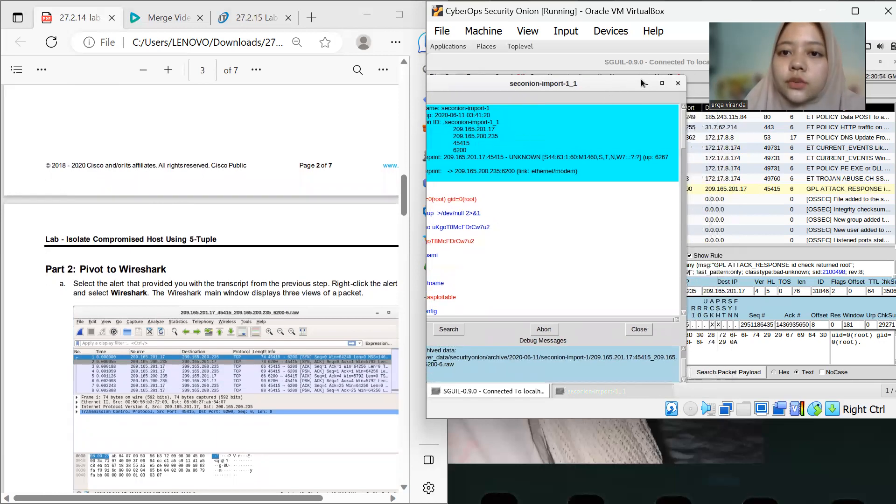
left_click(678, 84)
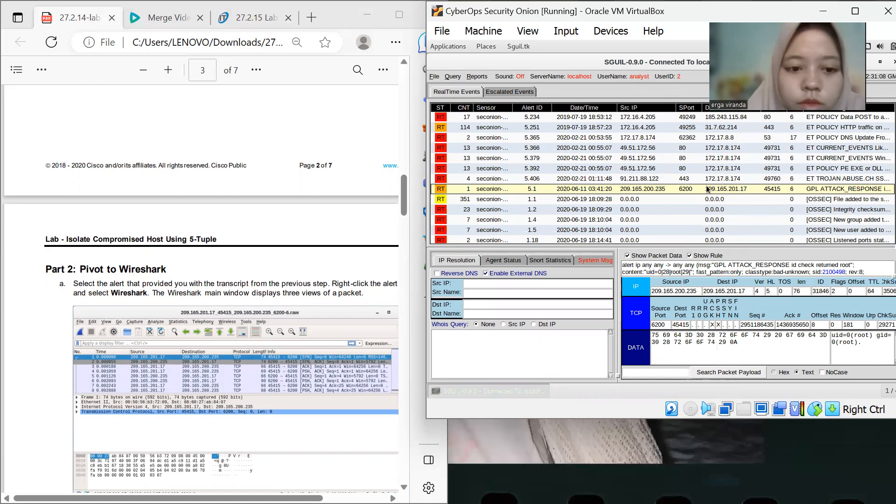
Pivot alert 5.1 to Wireshark
right_click(530, 189)
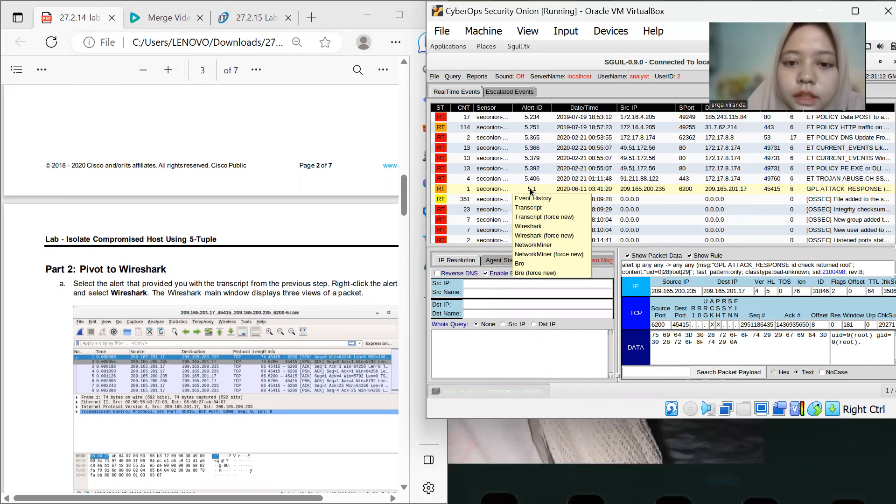
left_click(535, 227)
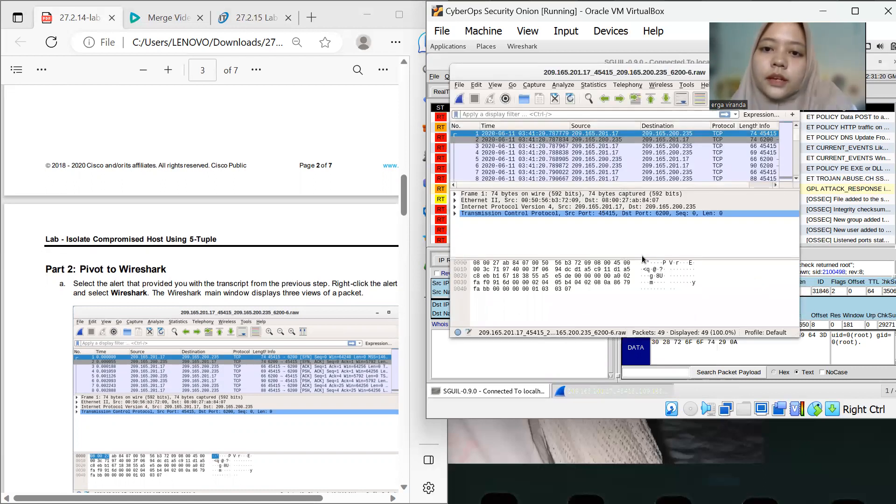
scroll(234, 259, "down", 4)
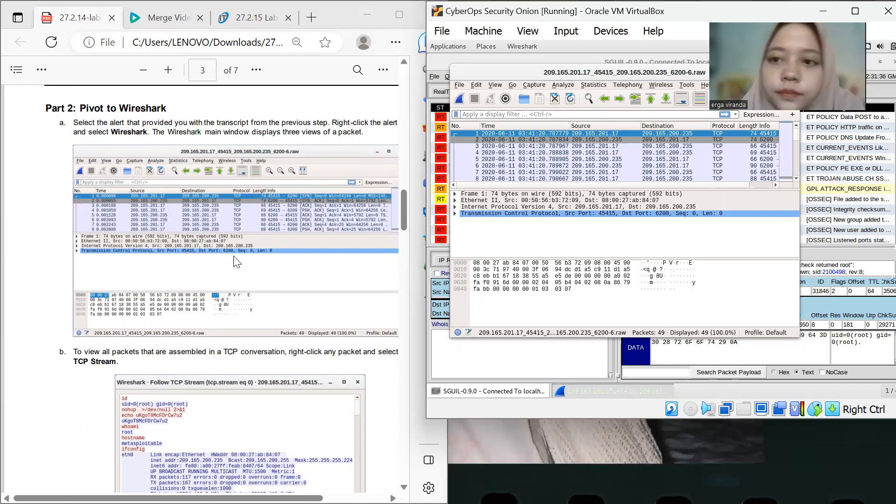
Follow the TCP stream of the alert's conversation from its second packet
right_click(594, 139)
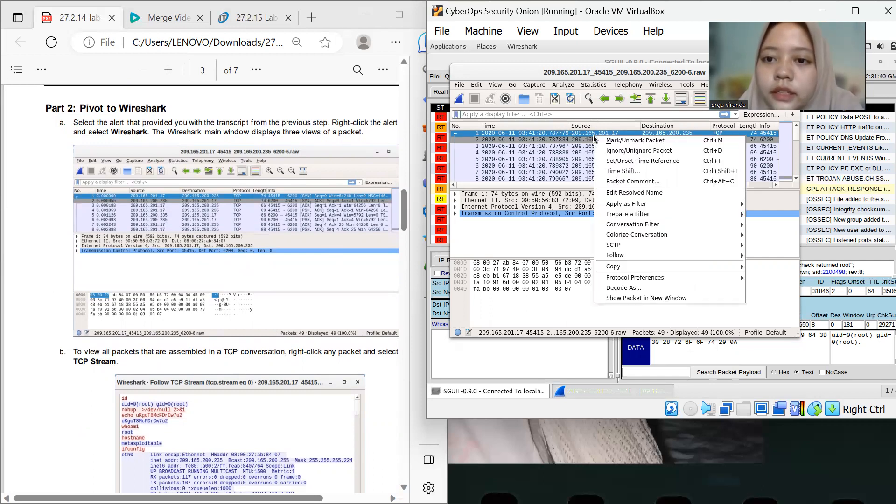
left_click(576, 140)
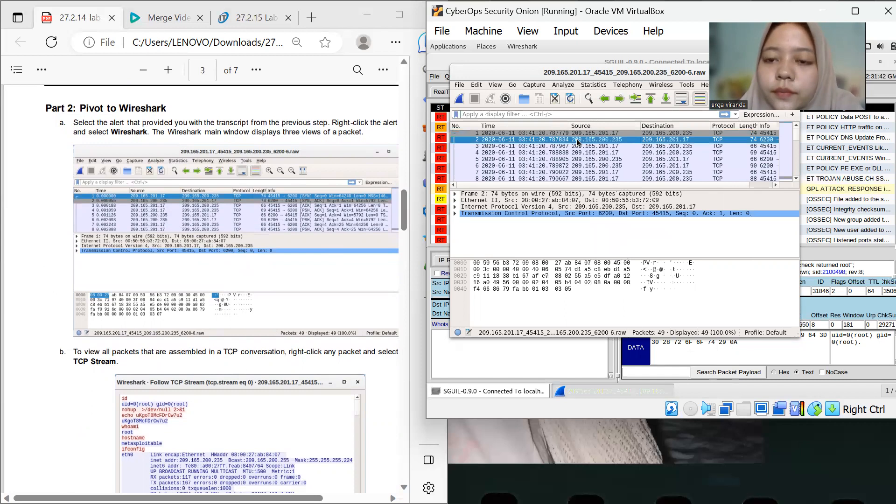
right_click(577, 141)
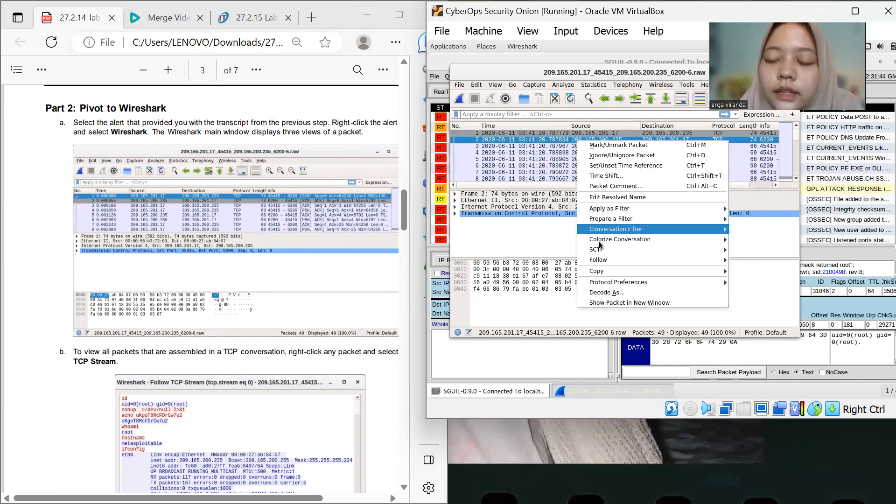
mouse_move(601, 259)
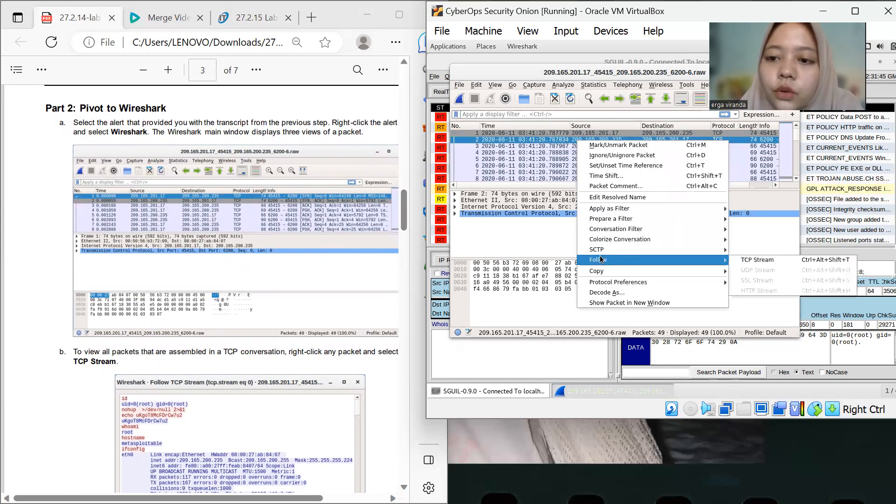
left_click(753, 264)
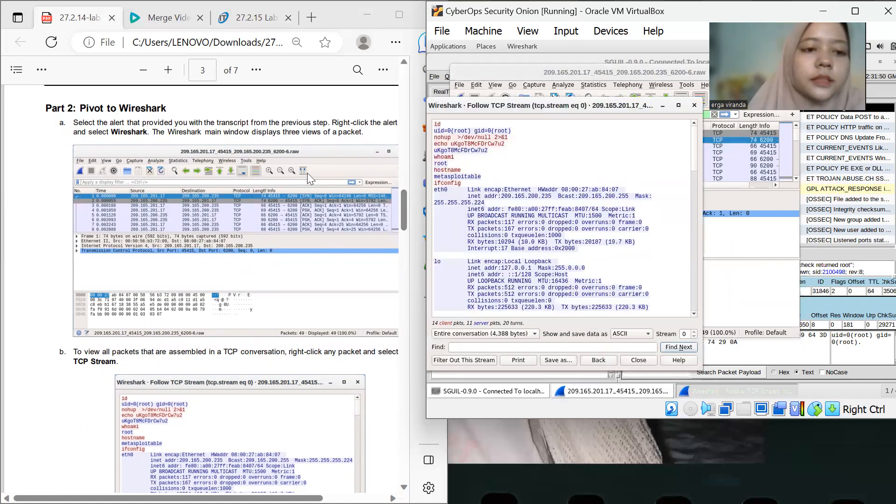
Review the TCP stream contents and the lab's questions about the attacker's commands
scroll(240, 175, "down", 7)
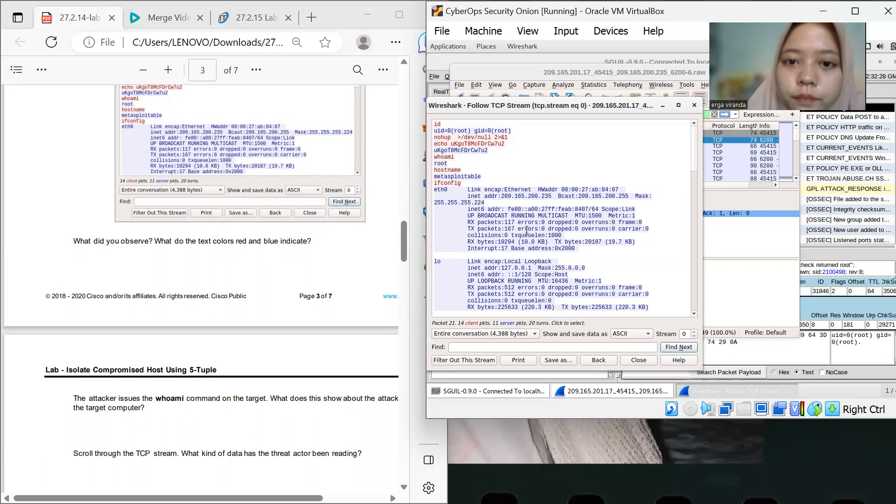
left_click(460, 157)
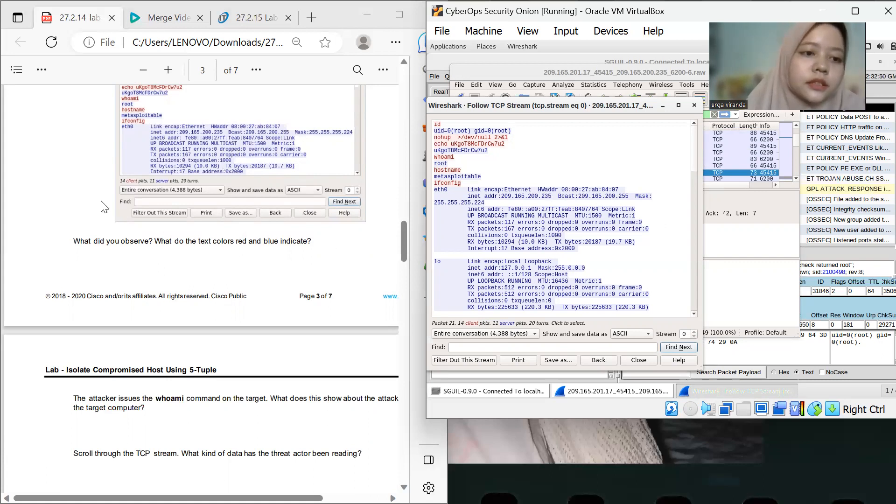
scroll(191, 275, "down", 3)
scroll(191, 275, "down", 2)
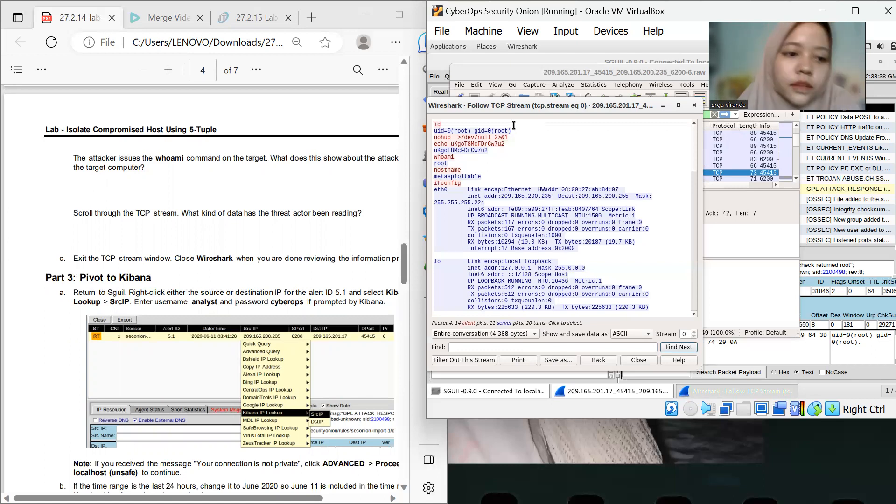
scroll(361, 195, "right", 2)
scroll(361, 195, "left", 2)
scroll(360, 195, "down", 3)
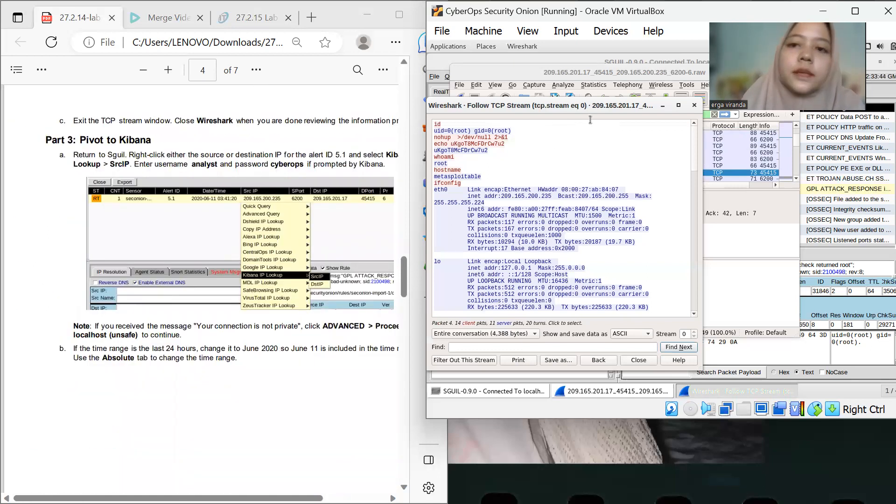
Close the TCP stream window and Wireshark, dismissing the raw file notice
left_click(693, 106)
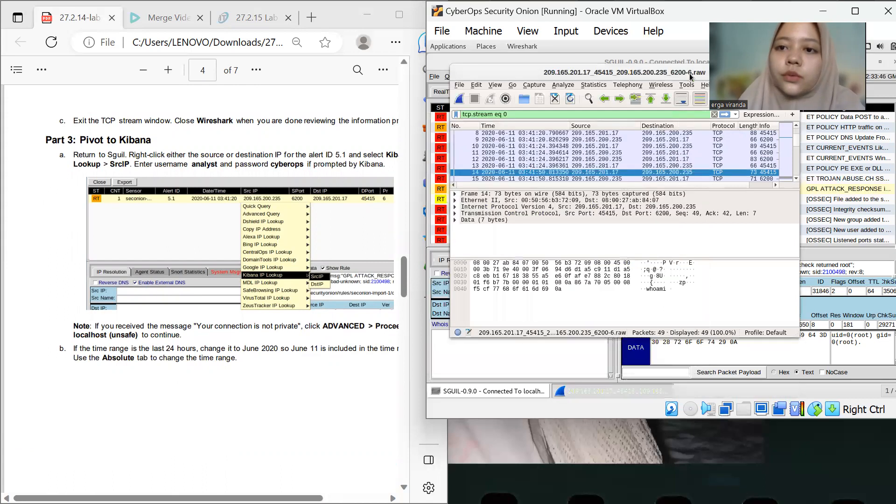
left_click_drag(688, 66, 643, 154)
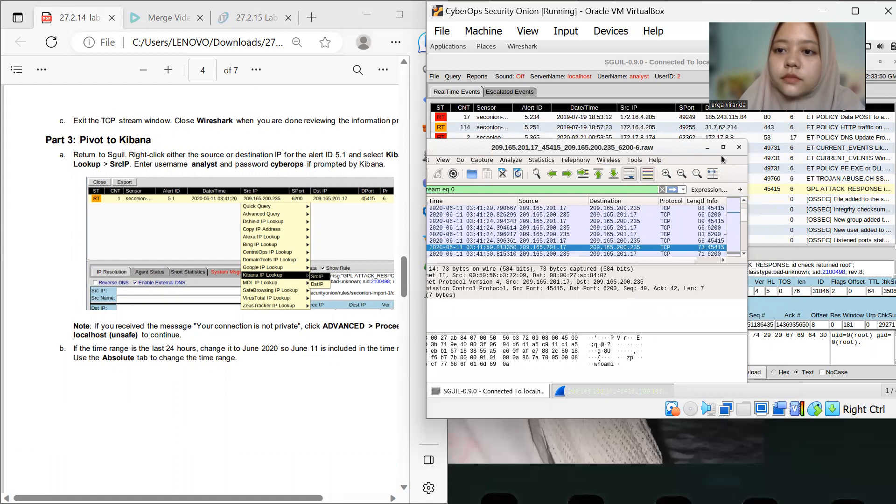
left_click(739, 148)
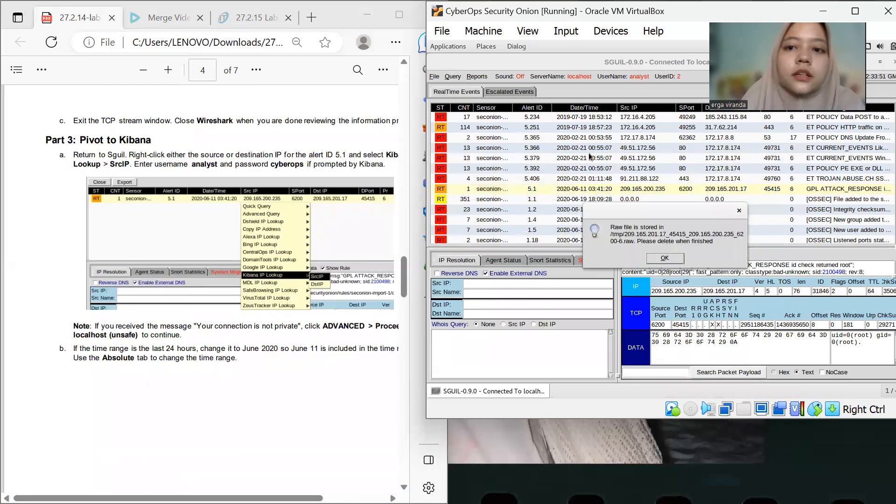
left_click(739, 210)
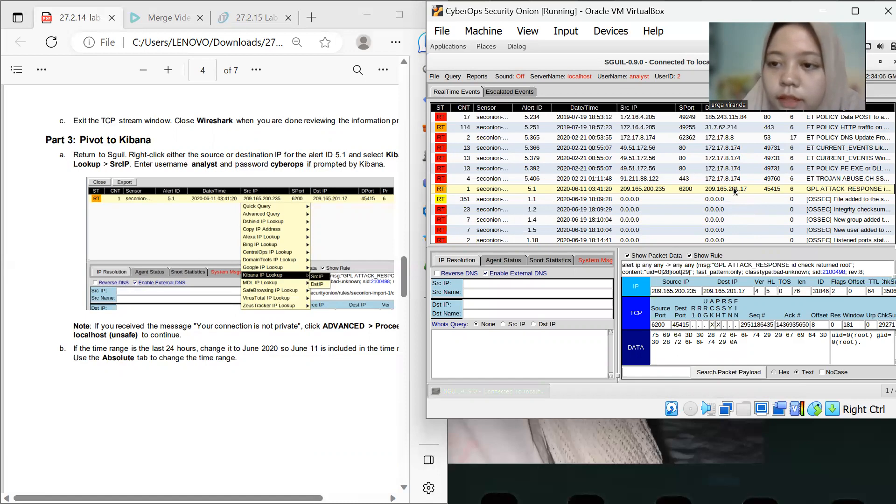
Pivot alert 5.1 to Kibana with a Kibana IP Lookup on the source IP
right_click(734, 190)
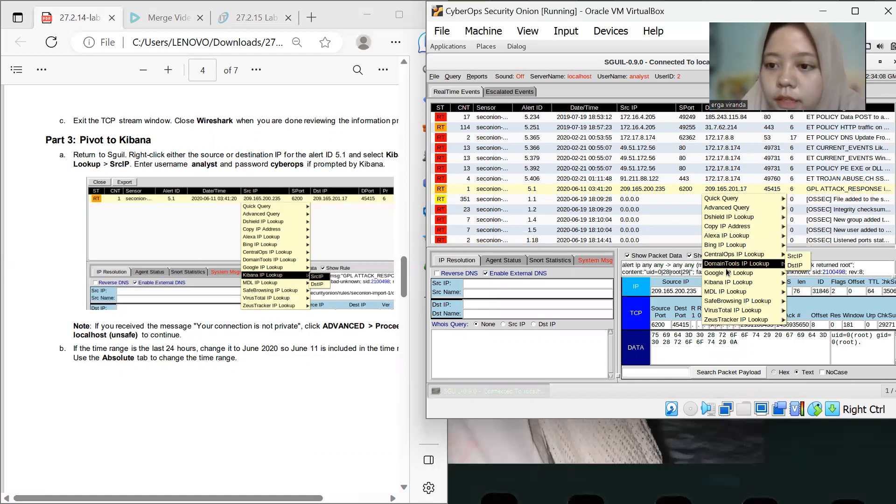
mouse_move(728, 283)
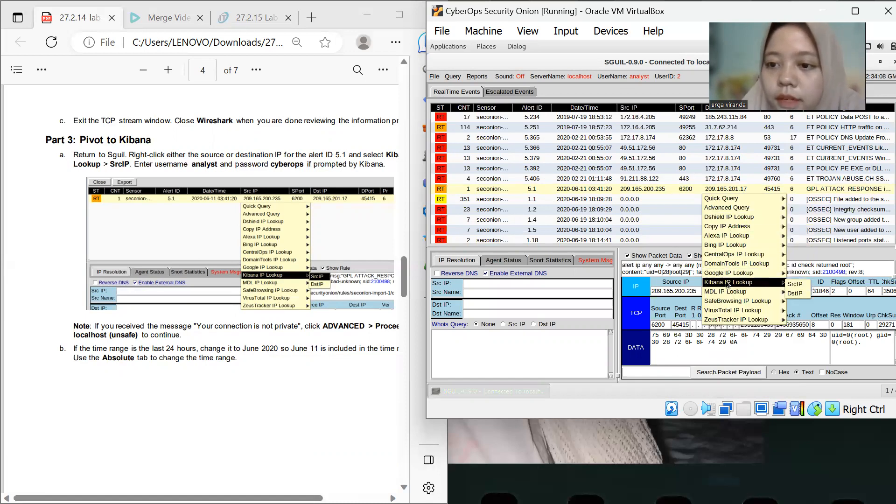
left_click(793, 284)
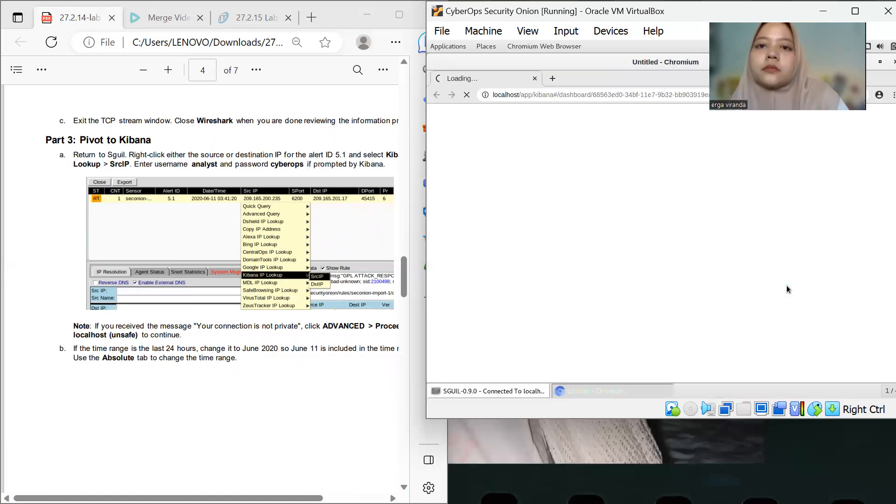
Log in to Security Onion's Kibana as analyst with the account password
left_click(687, 176)
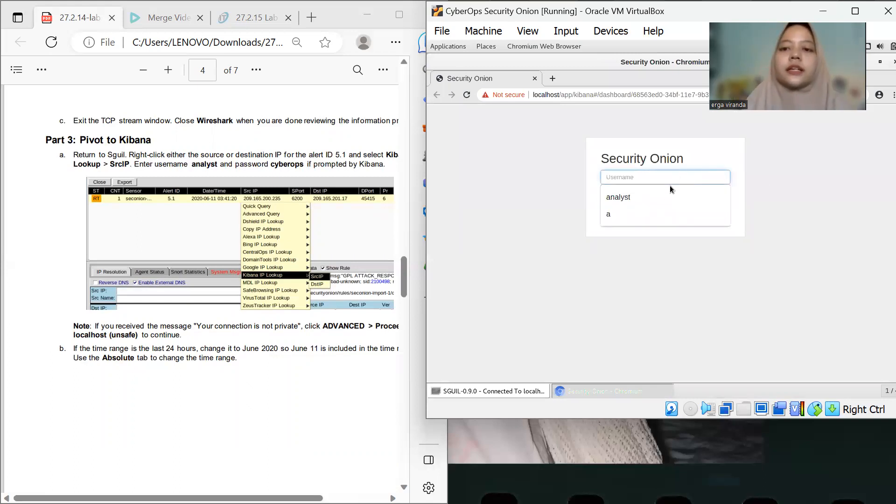
left_click(659, 196)
left_click(659, 195)
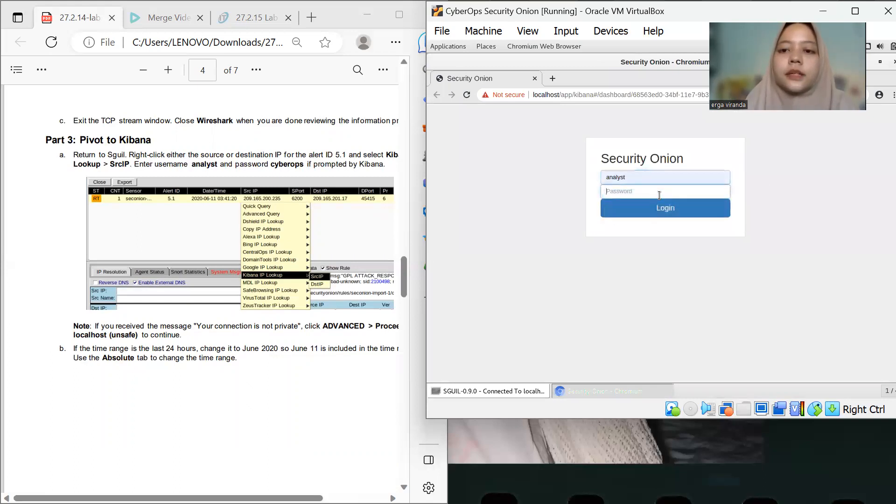
type("cyberops")
key("Return")
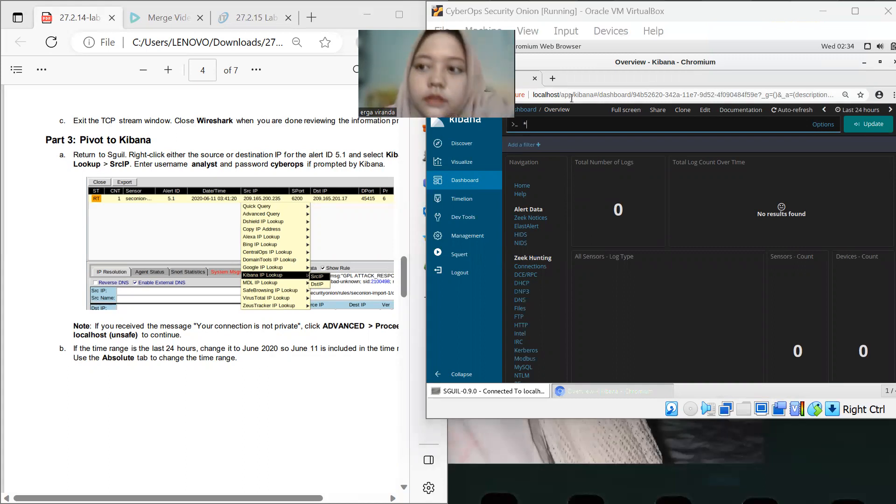
left_click(852, 114)
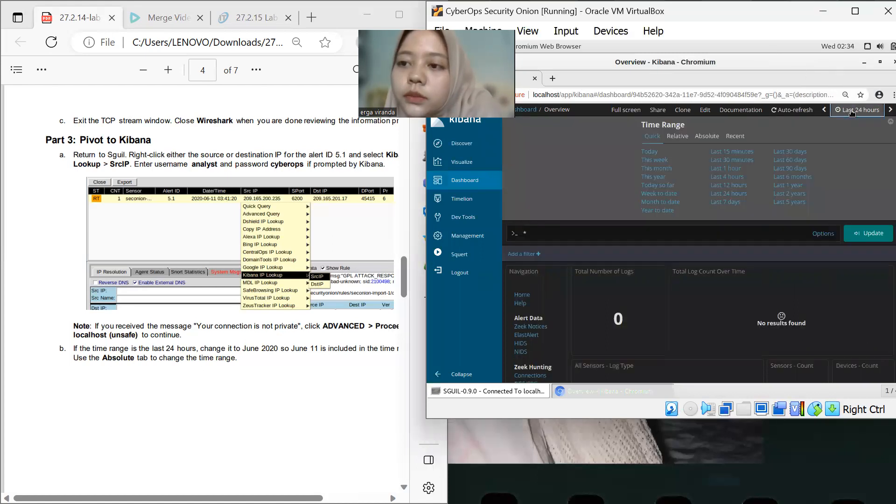
left_click(706, 137)
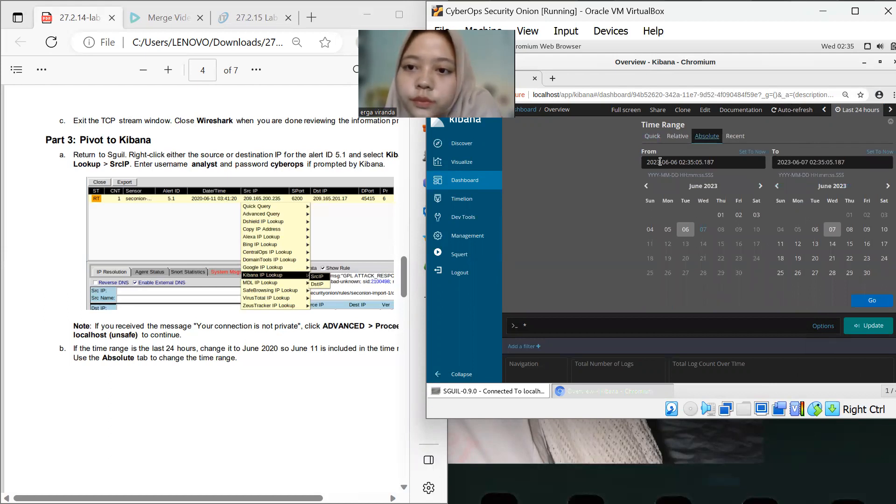
left_click(660, 161)
key("BackSpace")
type("0")
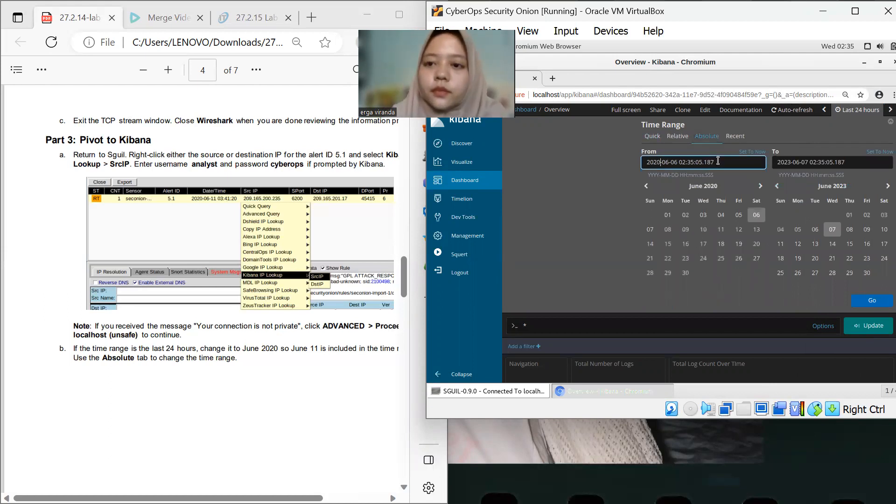
key("Right")
key("Right")
key("Right")
key("BackSpace")
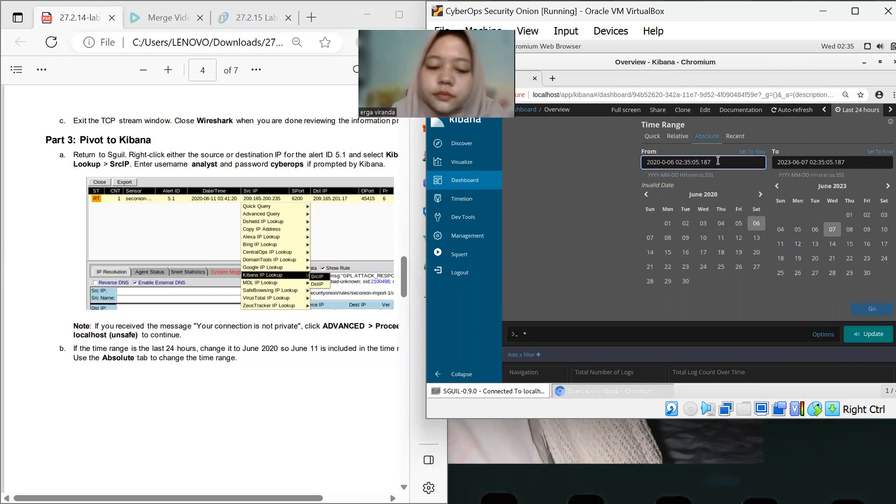
type("1")
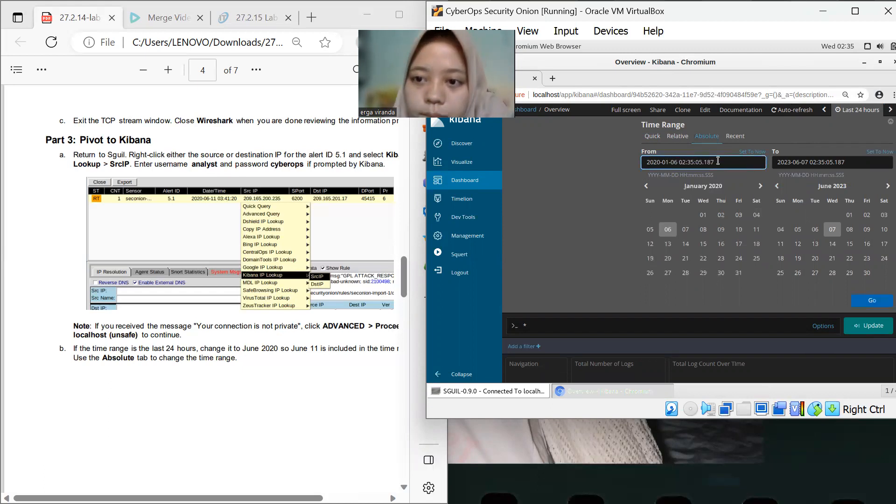
key("BackSpace")
type("6")
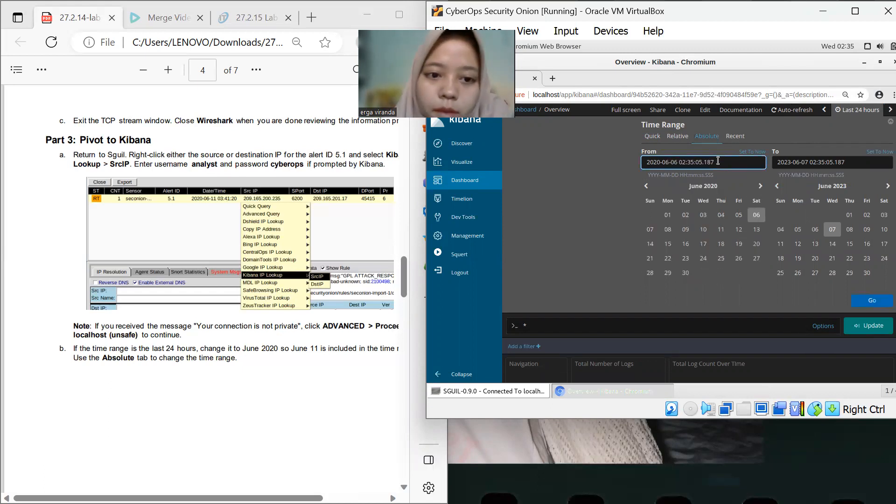
key("BackSpace")
type("1")
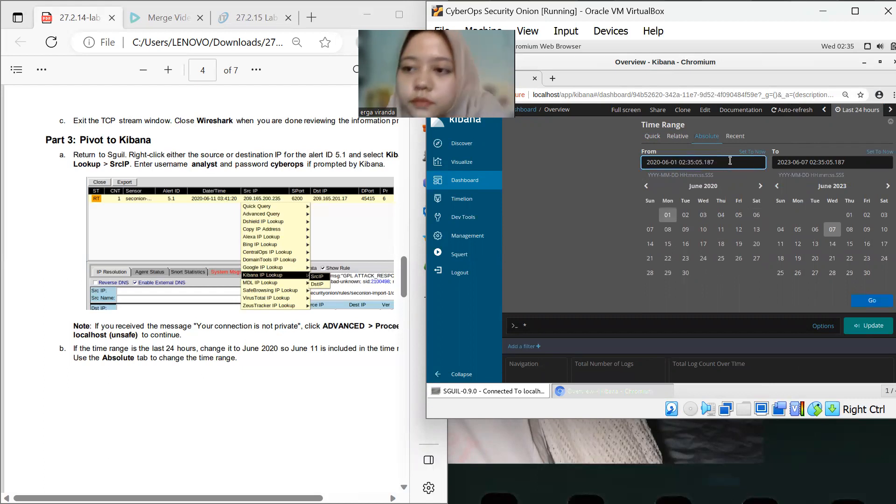
left_click(792, 162)
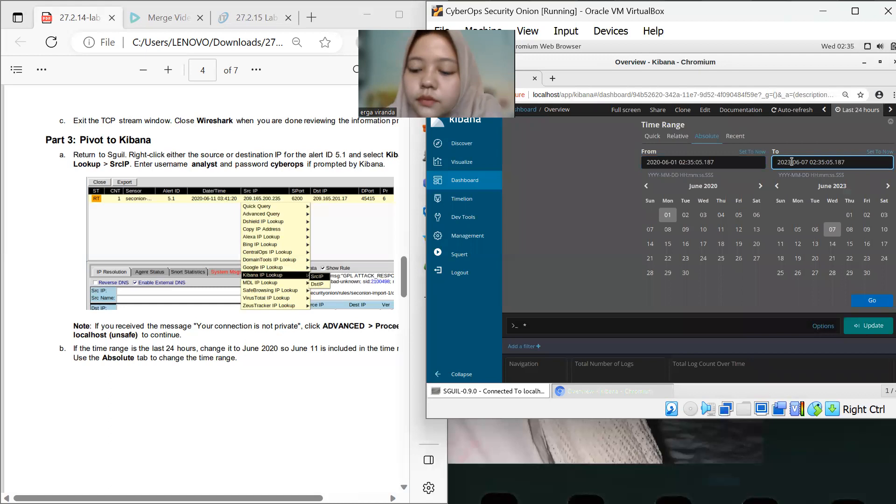
key("BackSpace")
type("0")
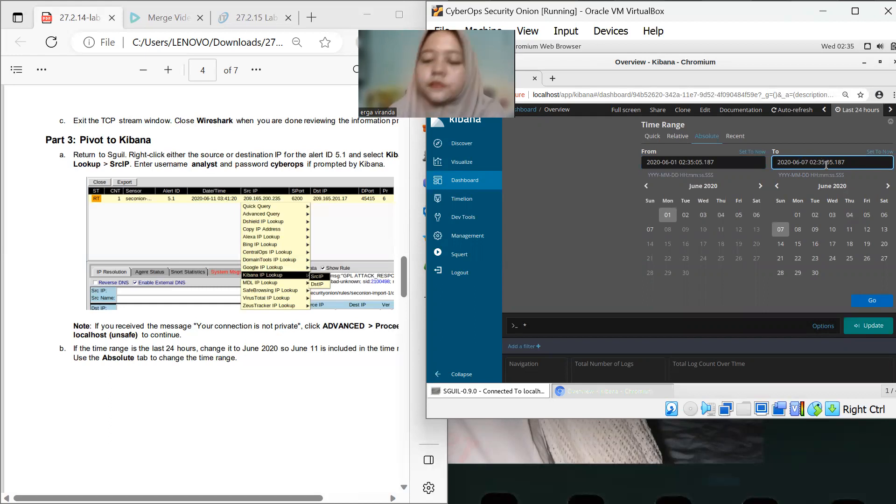
key("BackSpace")
type("6")
key("BackSpace")
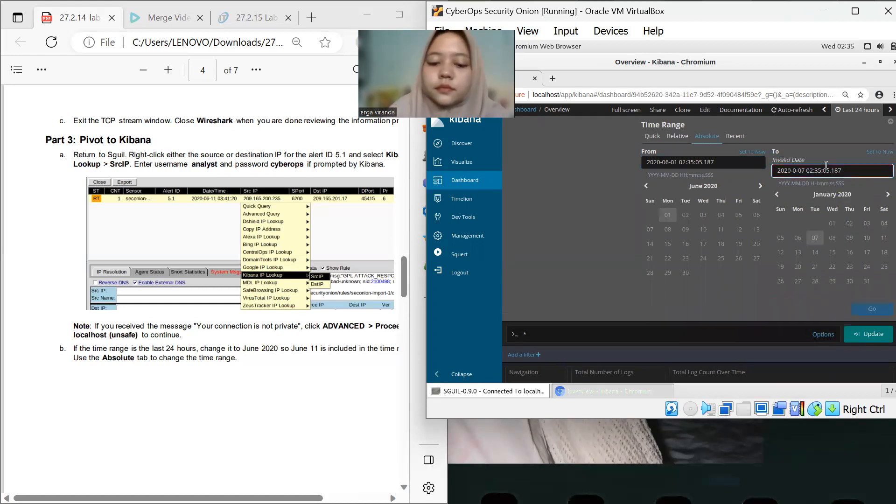
type("6")
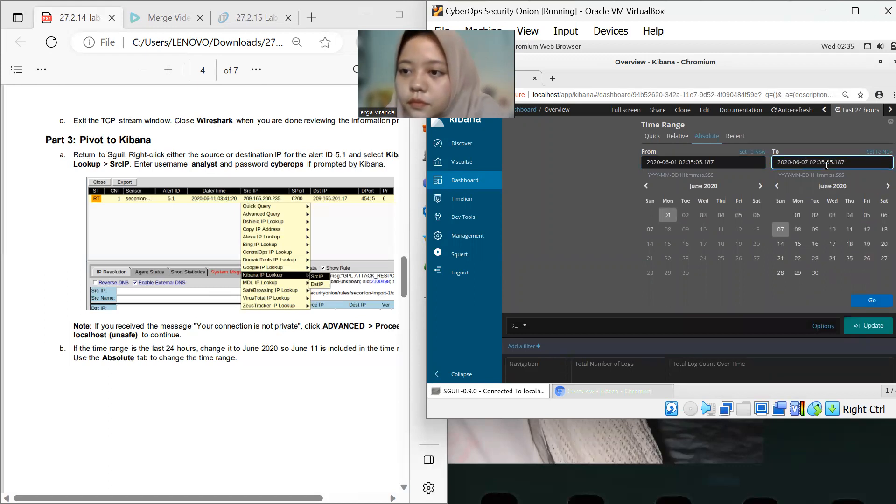
key("BackSpace")
key("BackSpace")
type("30")
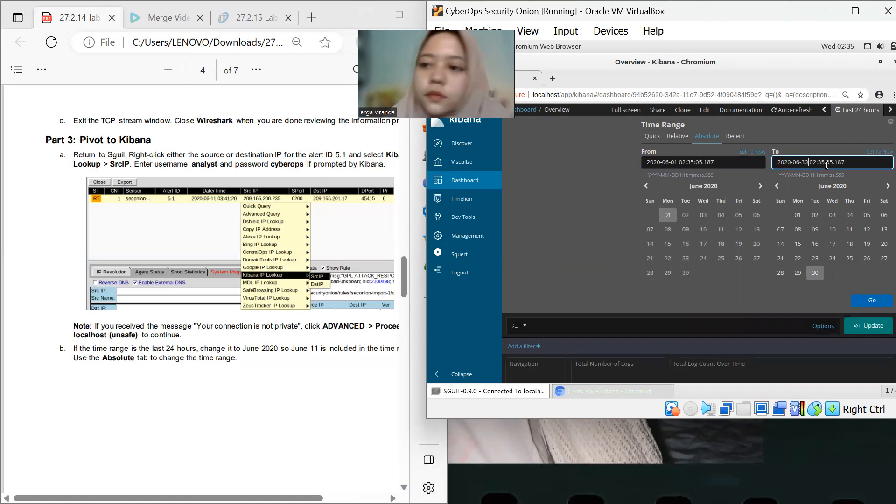
left_click(867, 301)
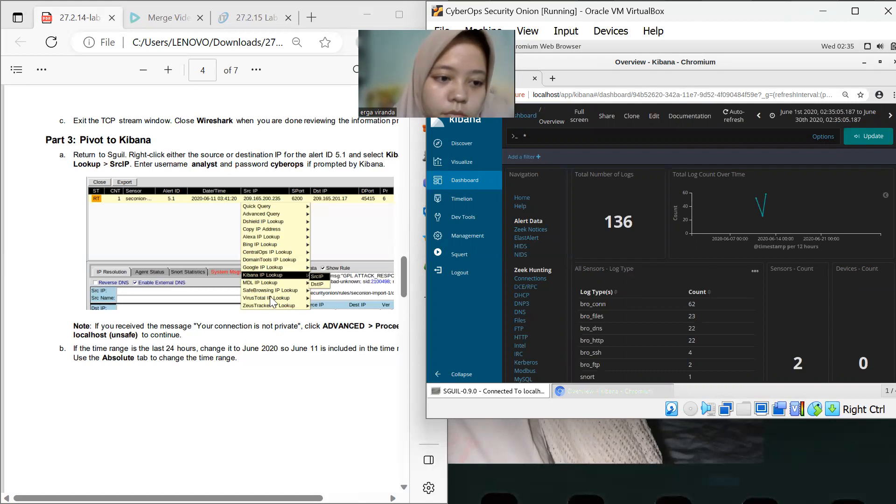
Read the lab instructions on the data types list and filtering for bro_ftp
scroll(136, 220, "down", 6)
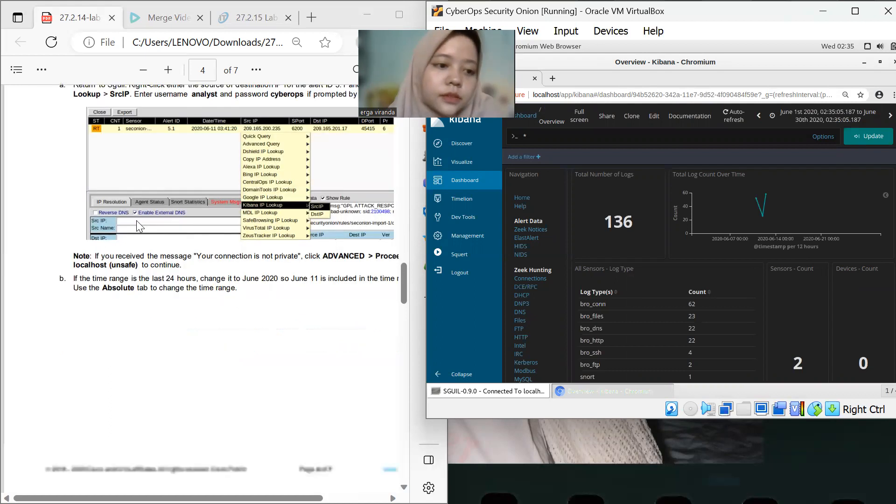
scroll(136, 220, "down", 2)
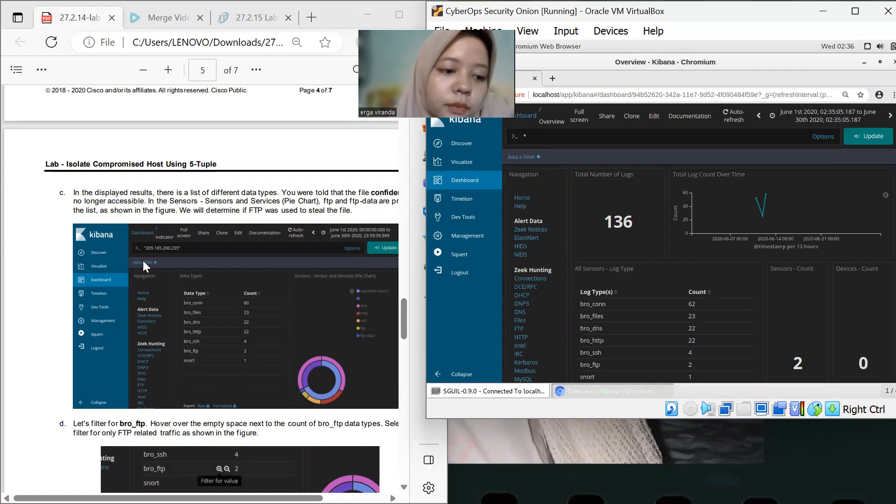
scroll(143, 261, "down", 2)
scroll(144, 262, "down", 1)
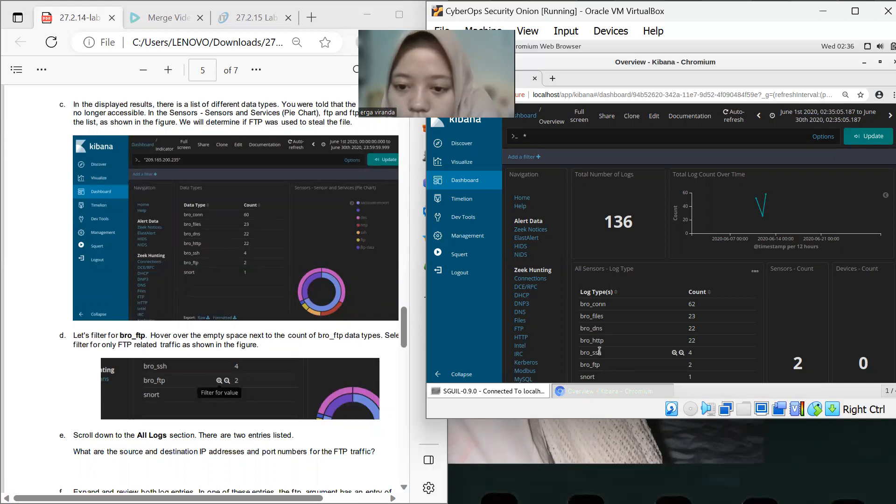
Filter the dashboard for the bro_ftp log type, then negate the filter to exclude bro_ftp
scroll(605, 368, "down", 1)
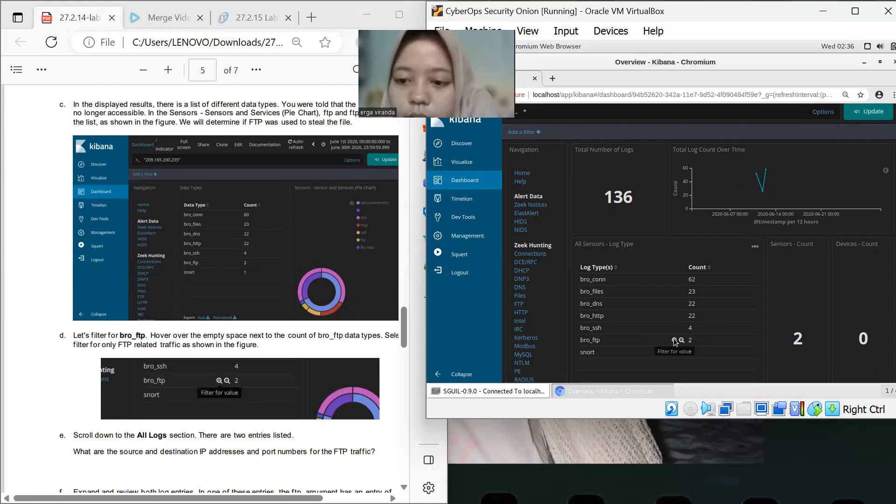
left_click(674, 341)
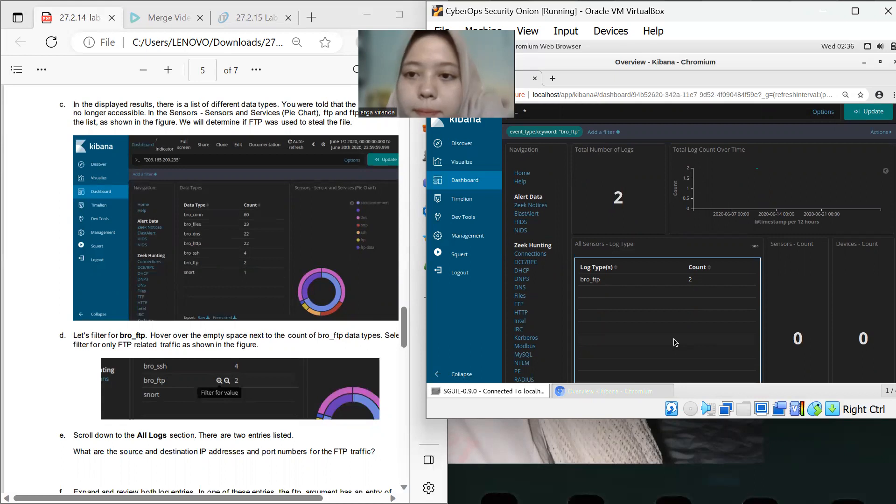
mouse_move(680, 281)
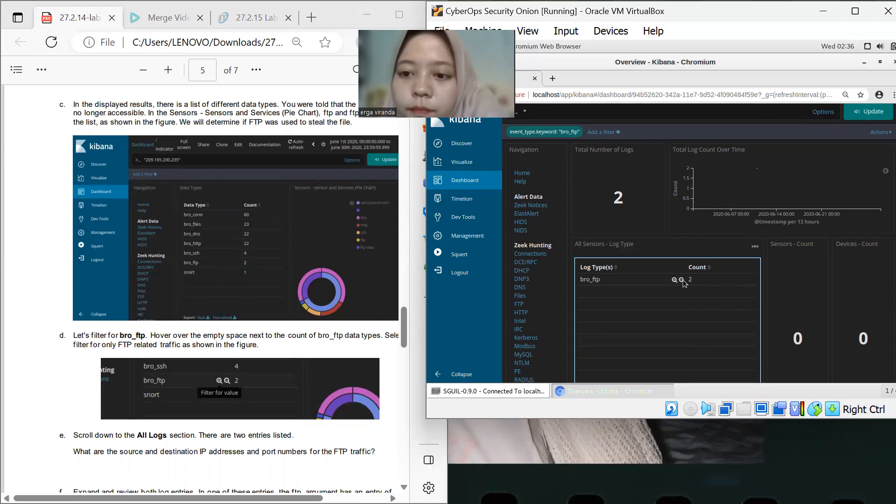
left_click(674, 280)
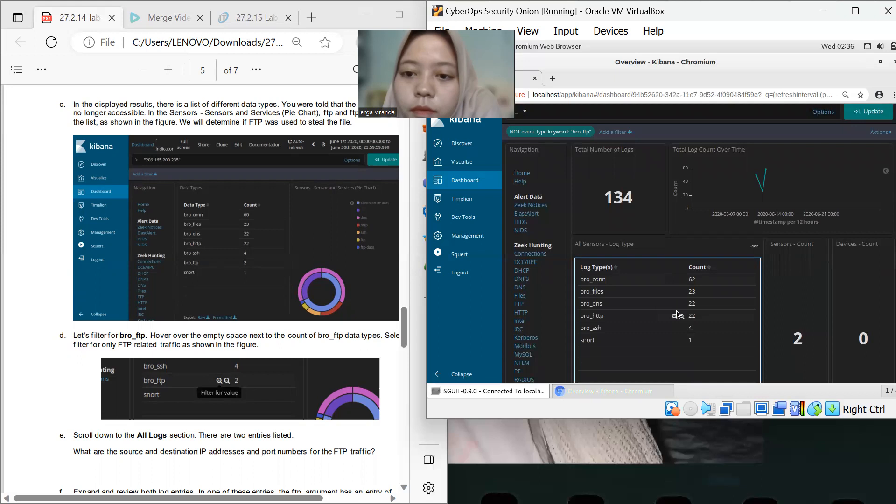
Scroll the dashboard down to the All Logs section and read the next lab instructions on FTP credentials and files
scroll(676, 310, "down", 5)
scroll(676, 310, "down", 10)
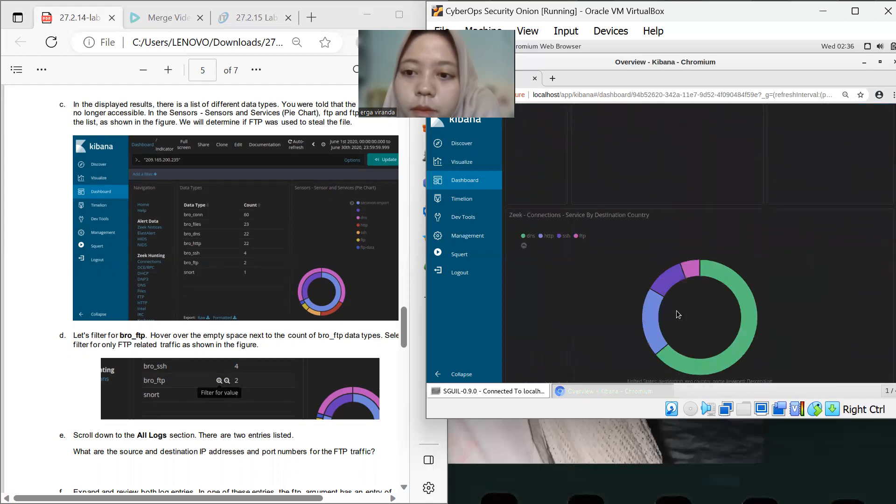
scroll(676, 310, "down", 5)
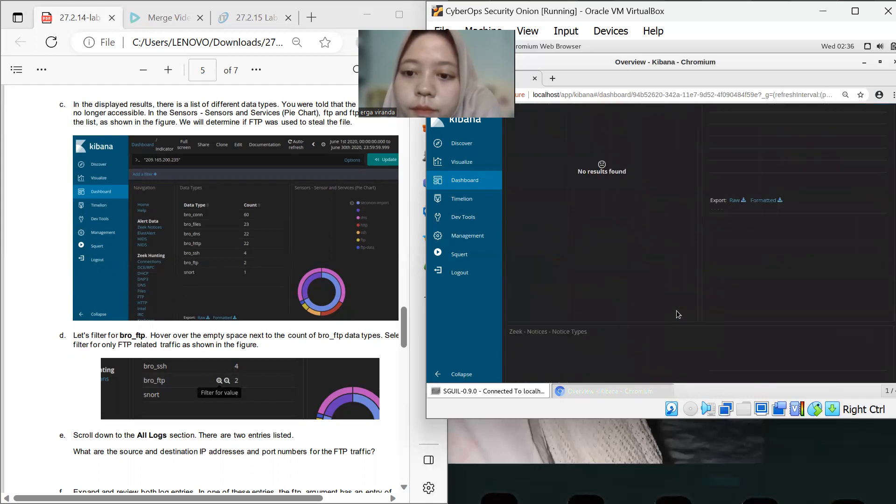
scroll(677, 311, "down", 4)
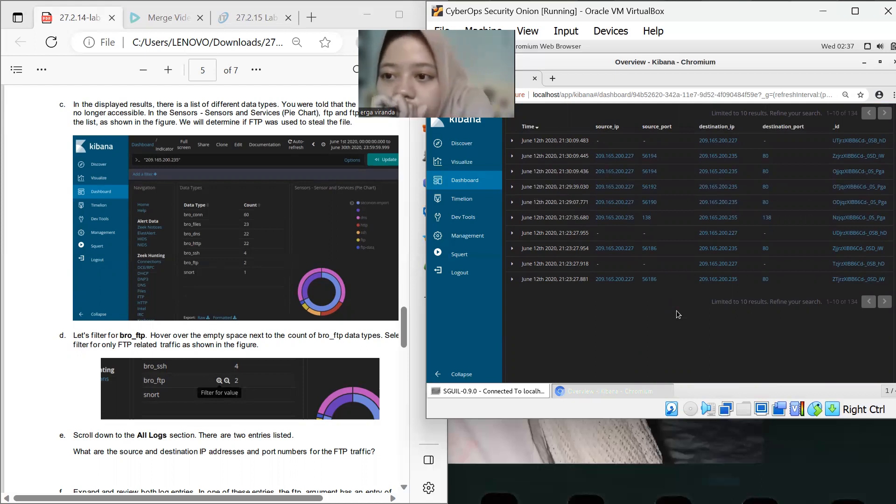
scroll(676, 312, "up", 1)
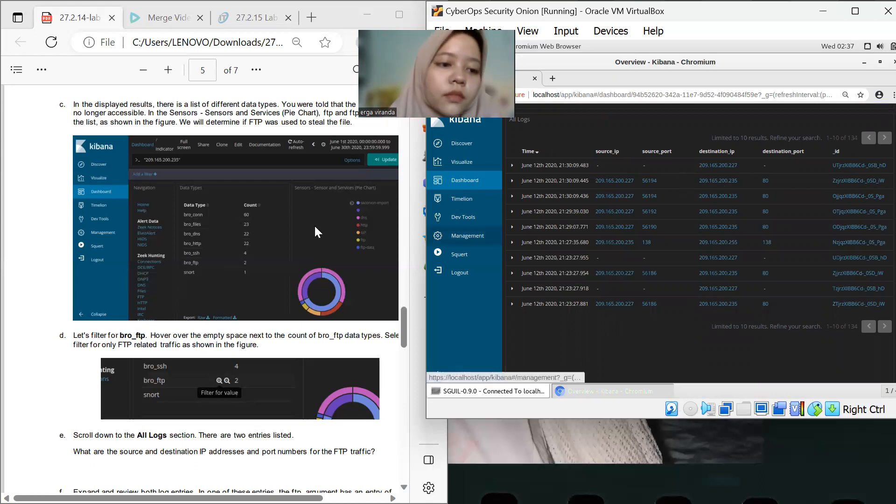
scroll(52, 266, "down", 12)
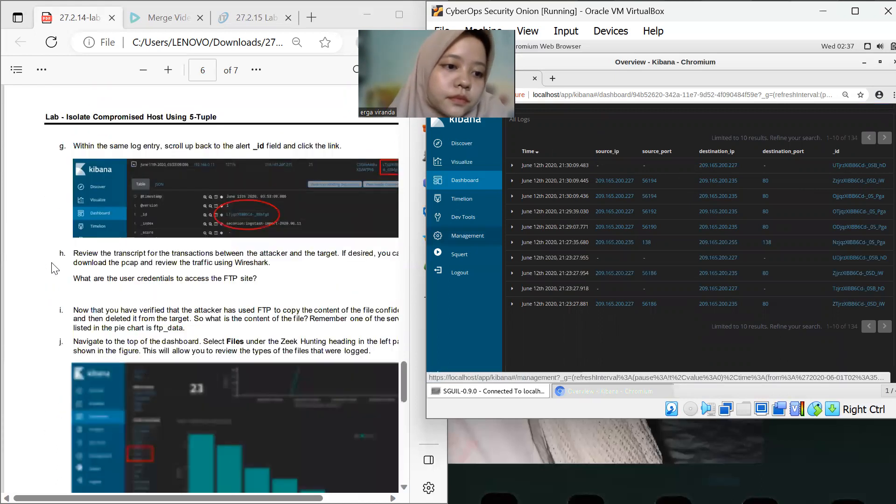
scroll(53, 266, "down", 3)
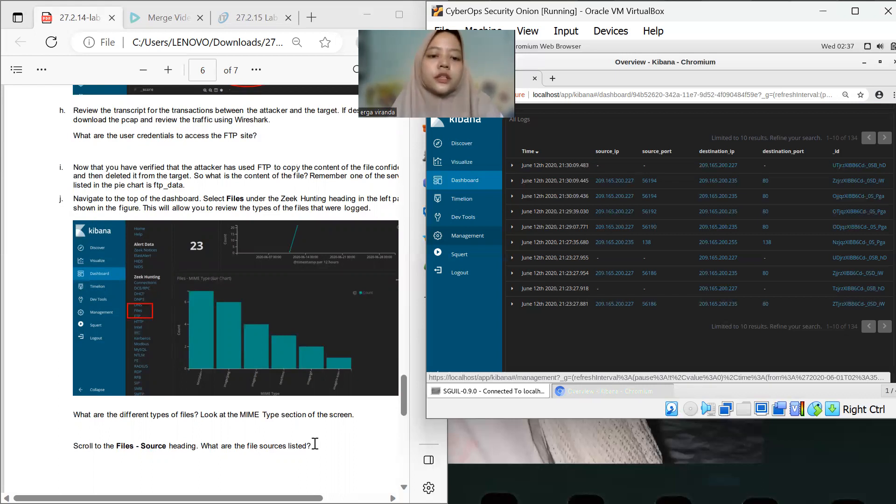
Open the 27.2.15 lab investigating-a-malware-exploit document from the Downloads folder and close the file browser
mouse_move(433, 488)
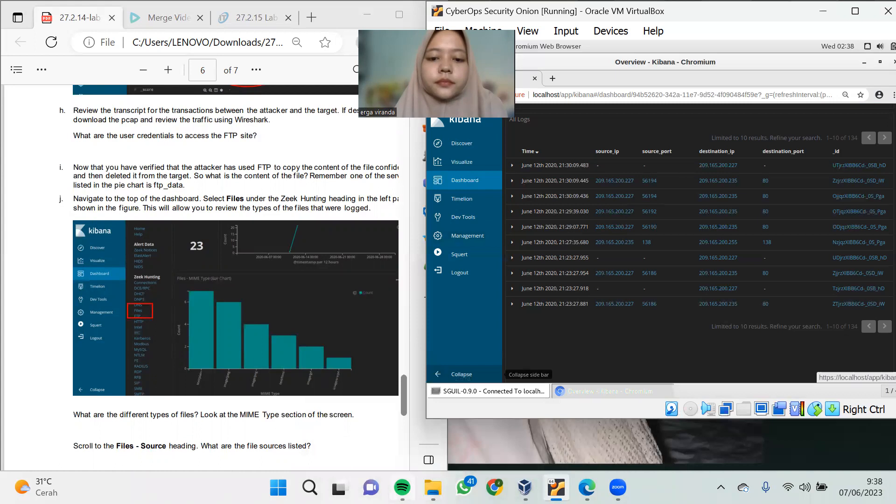
left_click(395, 422)
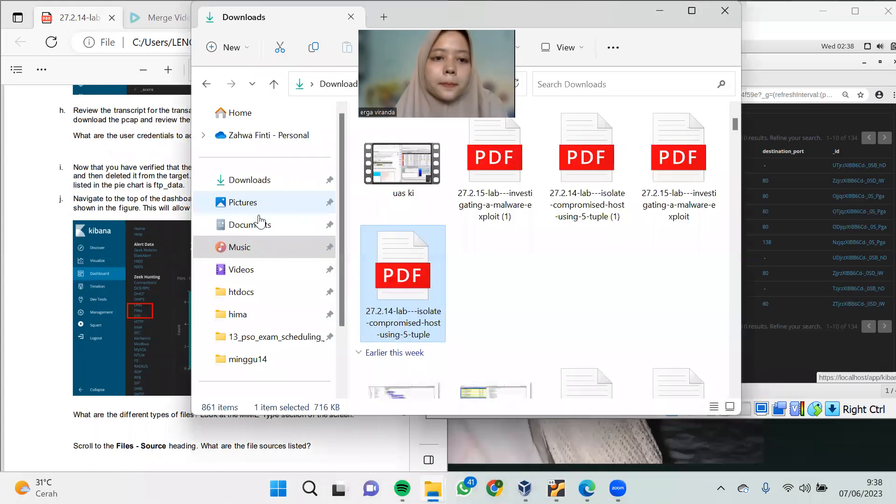
left_click(259, 225)
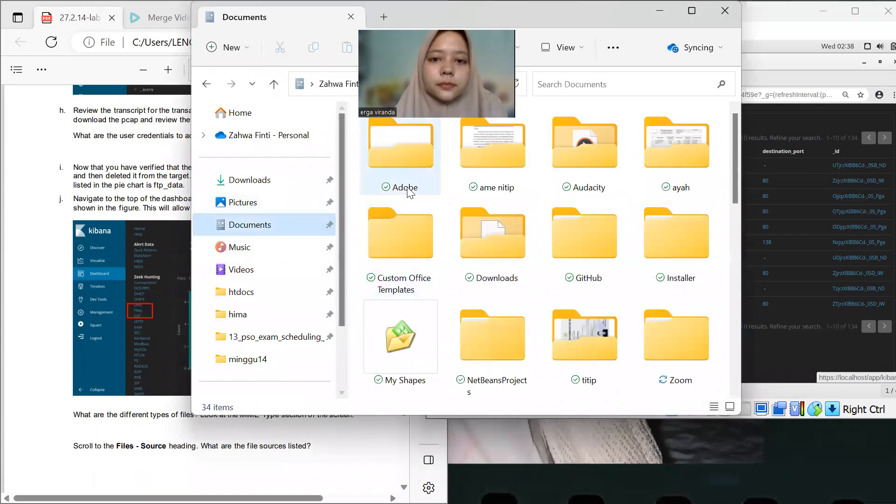
left_click(276, 187)
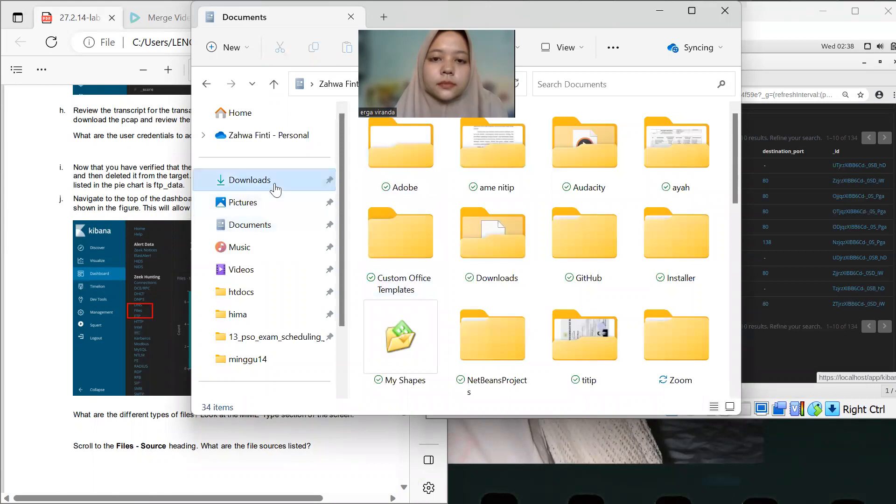
left_click(382, 187)
double_click(382, 187)
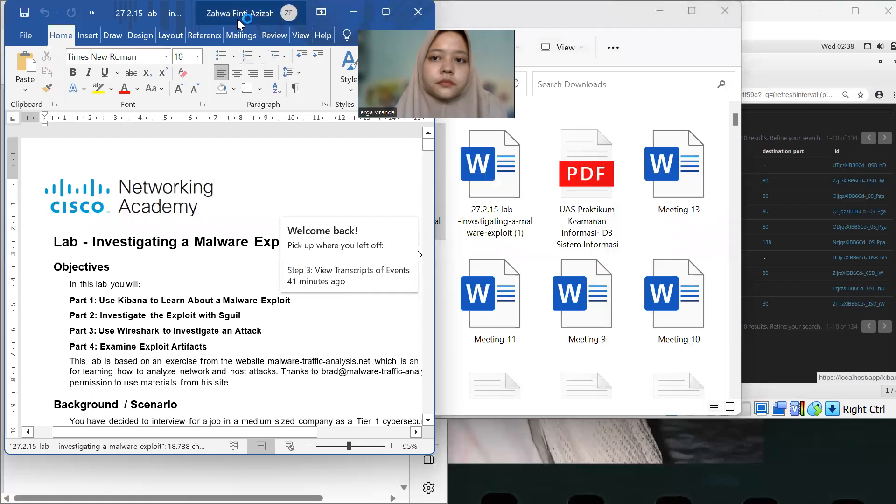
left_click(725, 11)
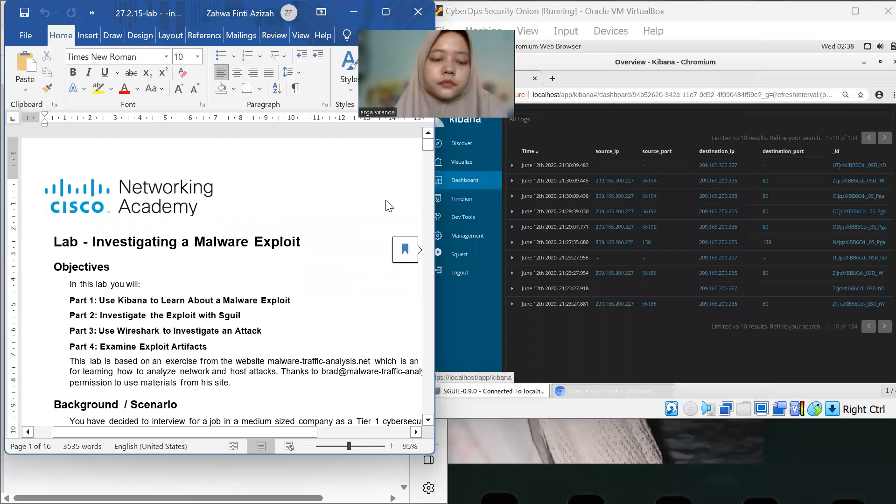
Scroll through the malware exploit lab document to the questions about the first detected NIDS alert
scroll(325, 251, "down", 15)
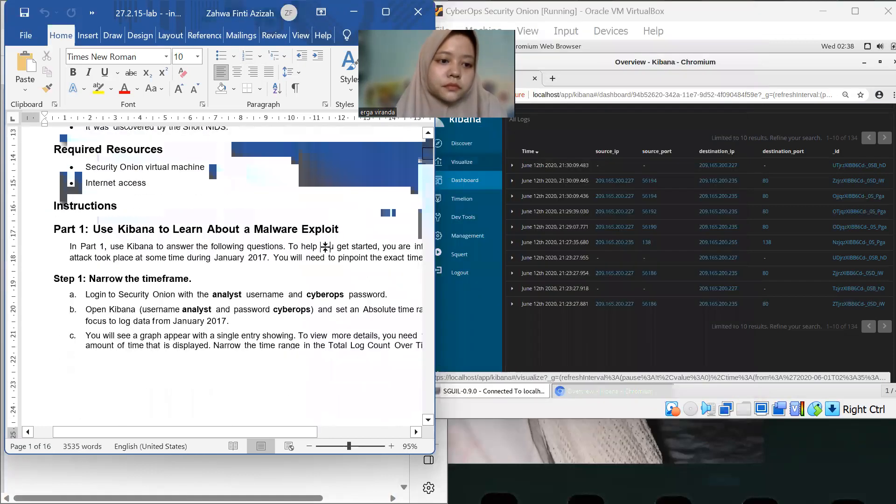
scroll(324, 249, "down", 10)
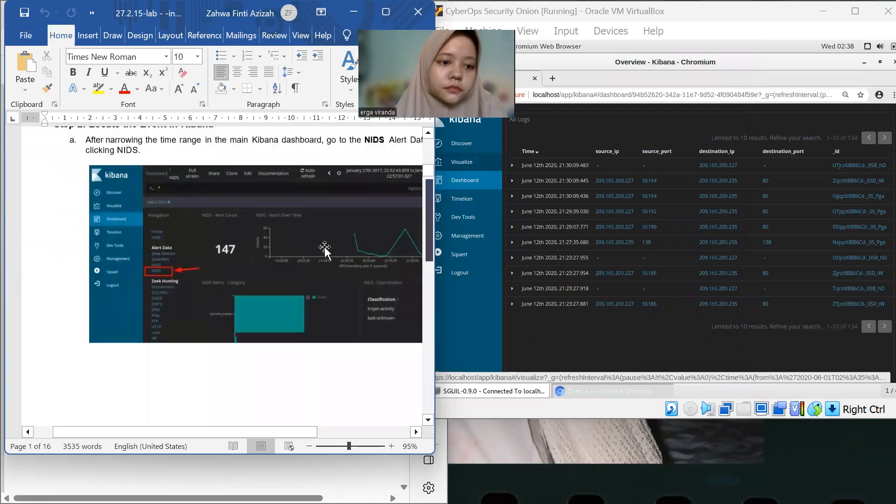
scroll(325, 247, "down", 10)
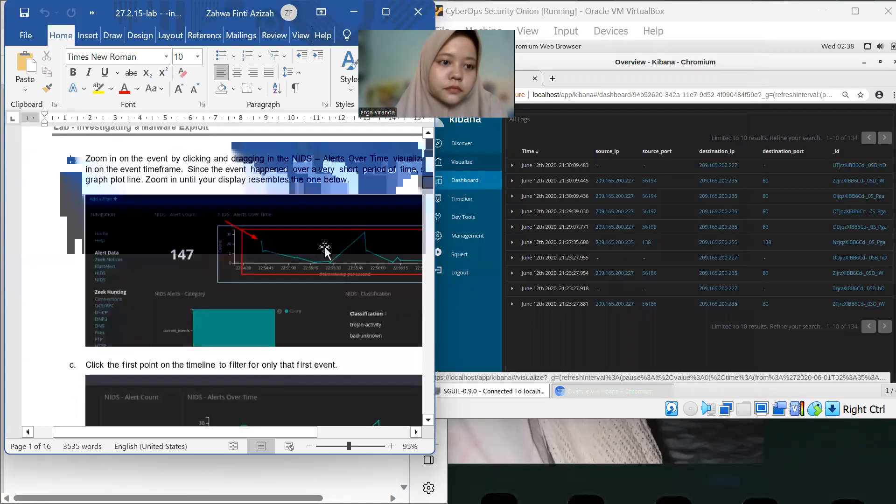
scroll(324, 248, "down", 10)
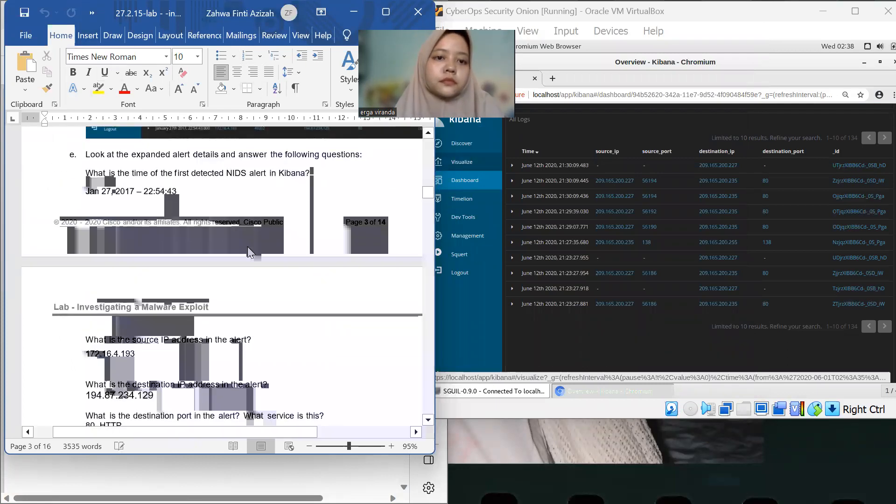
left_click(232, 315)
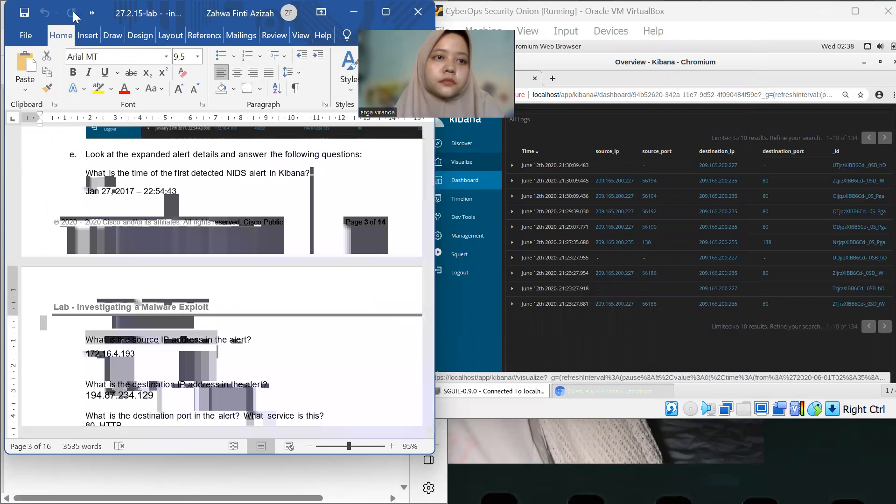
Minimize the Security Onion VM window, then move and minimize the Word document window
left_click(741, 65)
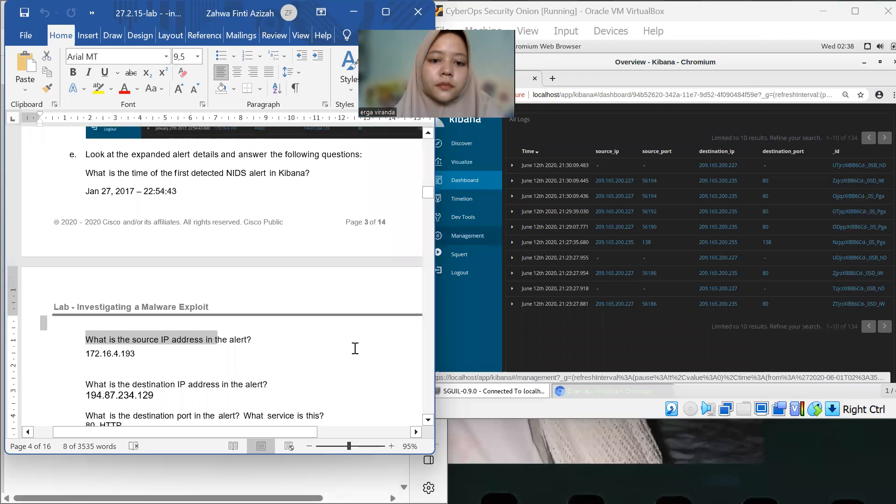
left_click(824, 10)
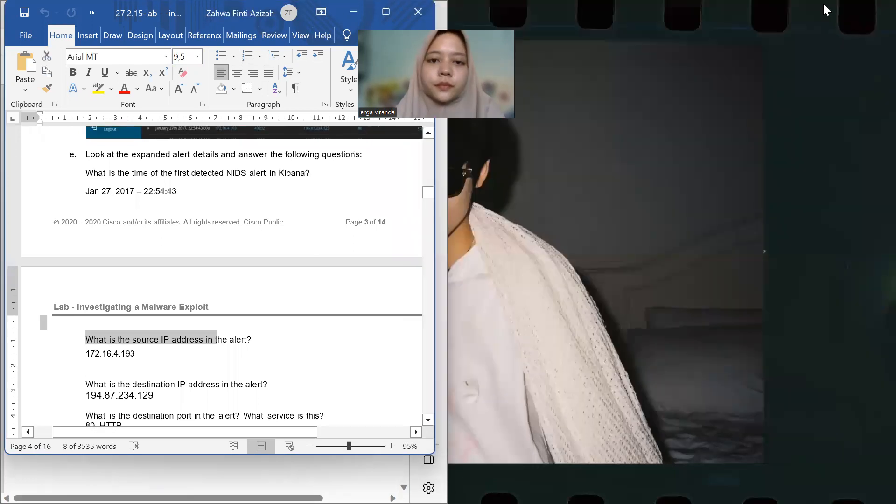
left_click(285, 192)
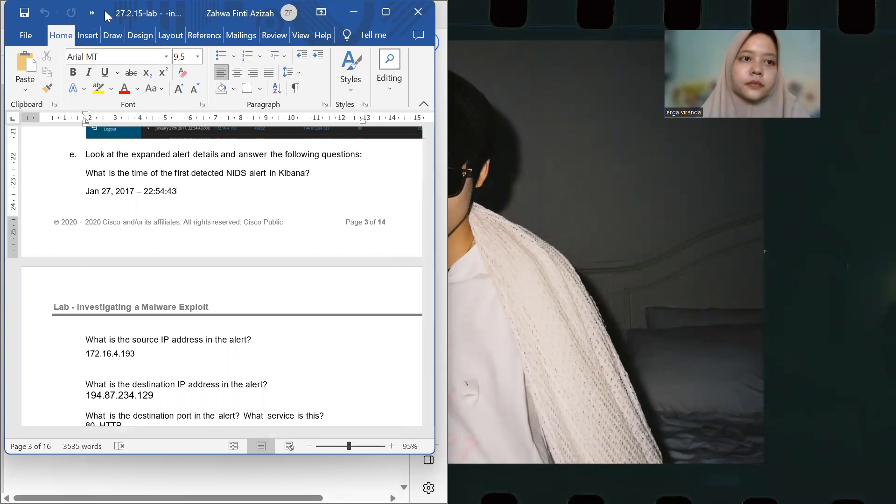
left_click_drag(108, 17, 131, 174)
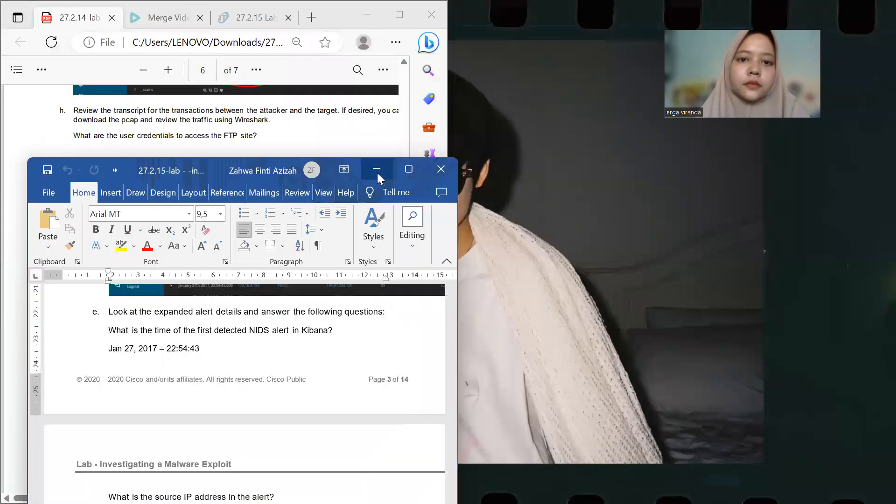
left_click(377, 173)
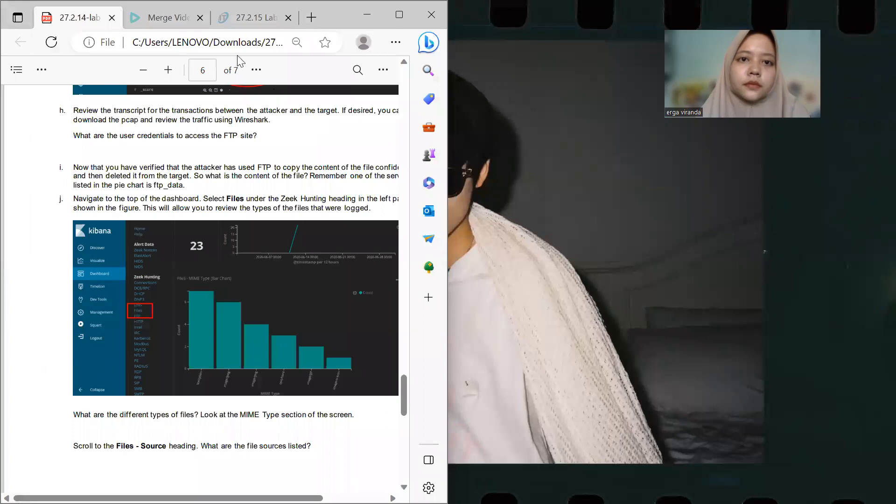
Close the 27.2.14 lab PDF tab and then close the browser window
left_click_drag(61, 17, 76, 17)
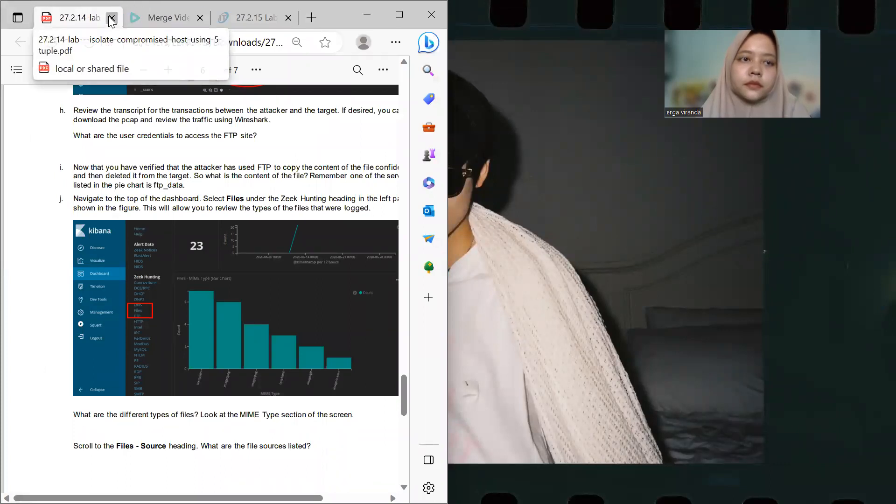
left_click(112, 18)
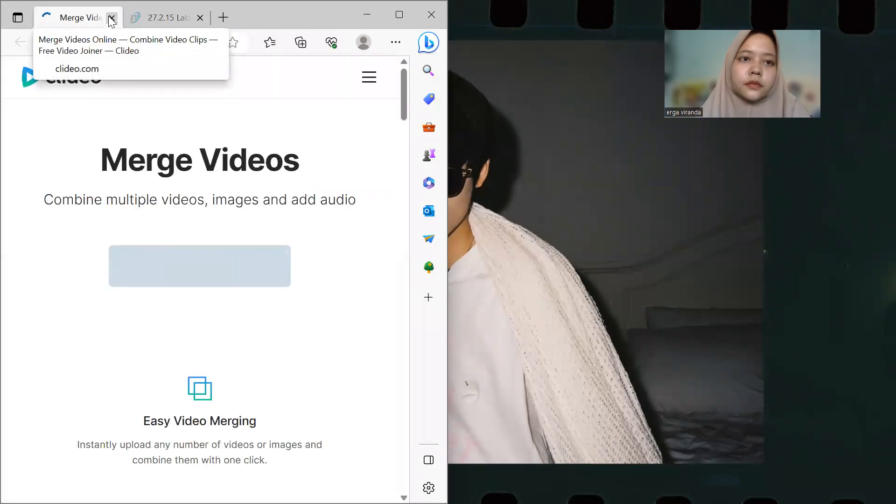
triple_click(359, 216)
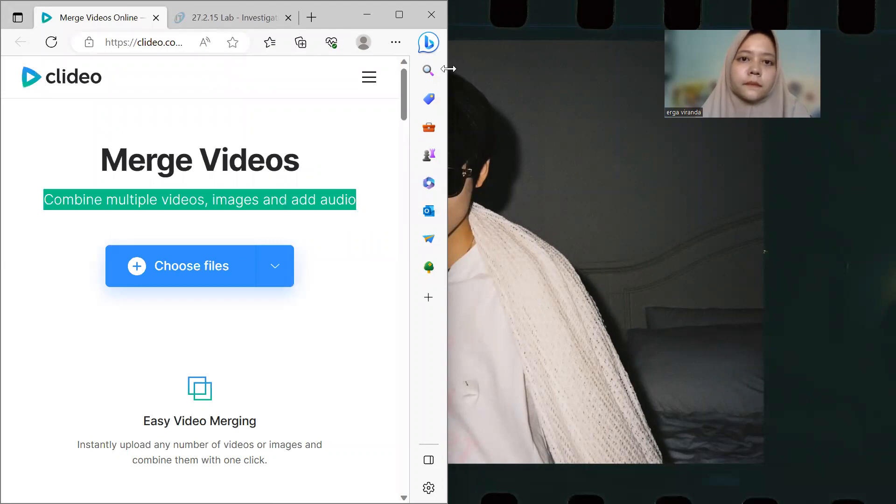
left_click(431, 14)
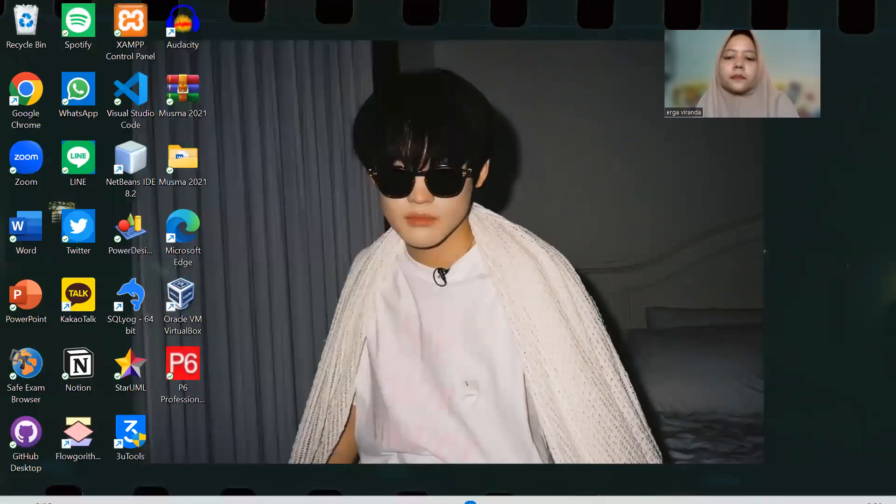
Restore the Word document, snap it beside the Security Onion VM window, then maximize the VM window
mouse_move(522, 490)
left_click(617, 488)
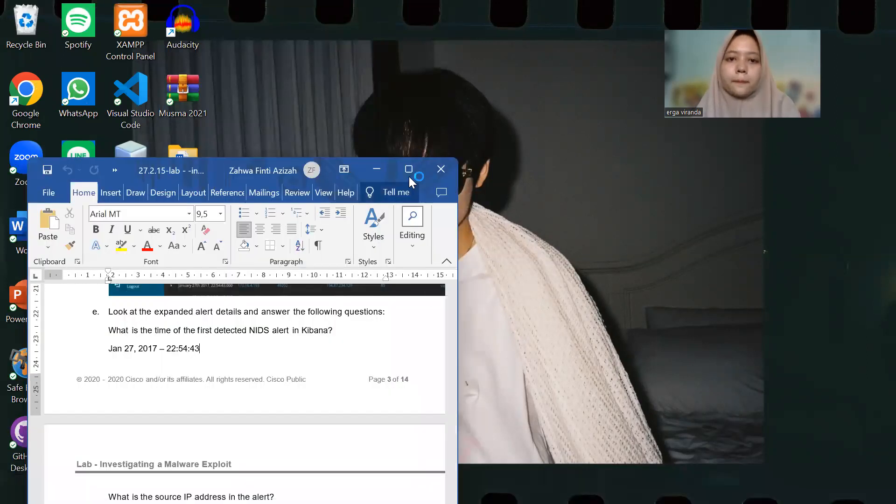
left_click(409, 175)
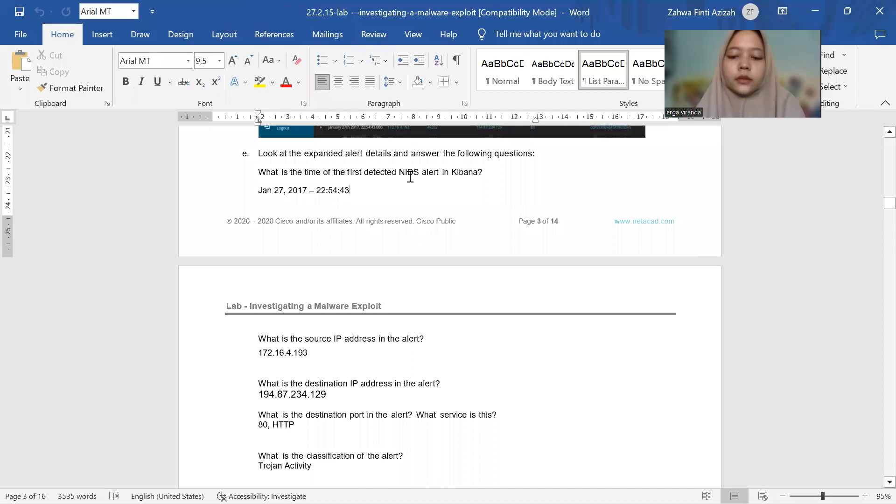
key("super+Left")
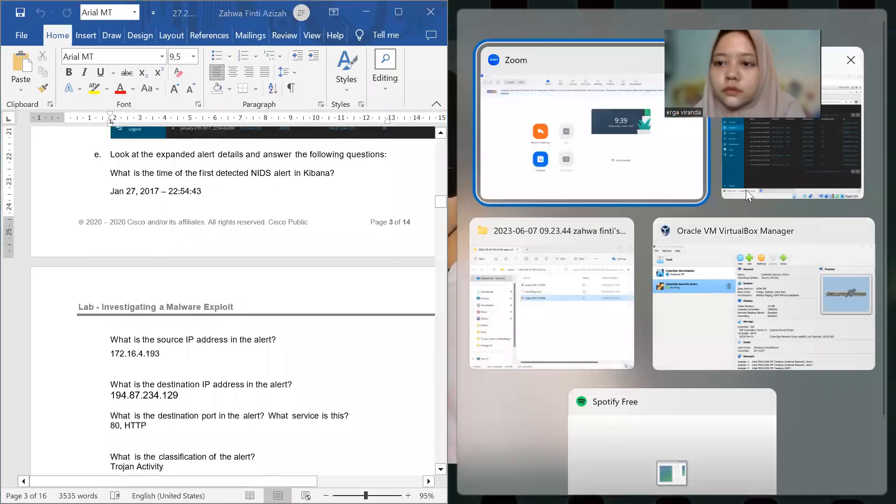
left_click(755, 166)
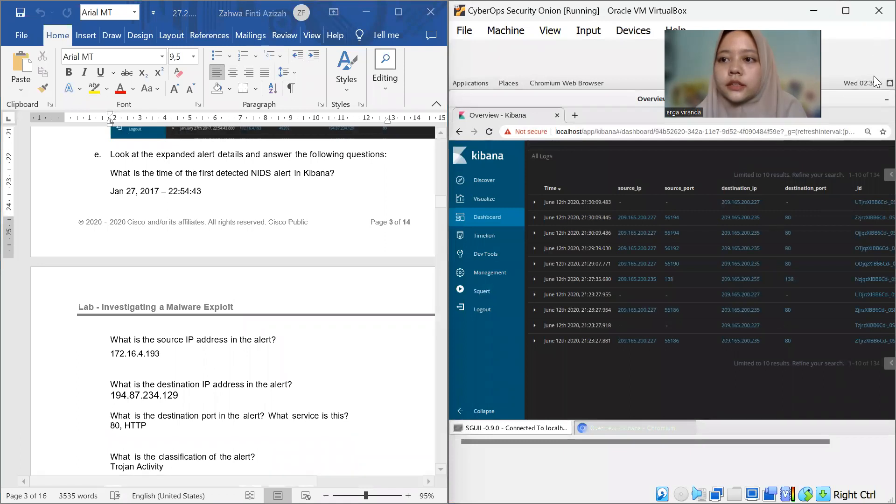
left_click(853, 12)
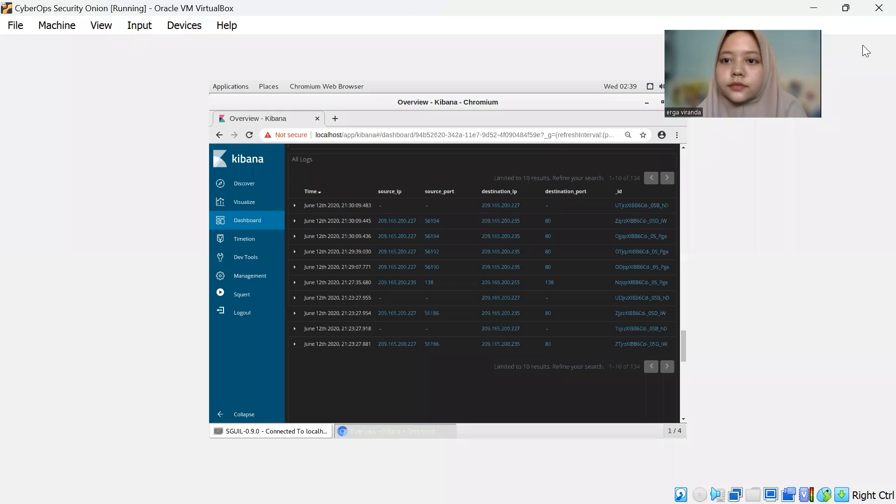
Close the Kibana browser window and the Sguil window inside the Security Onion VM
left_click(678, 102)
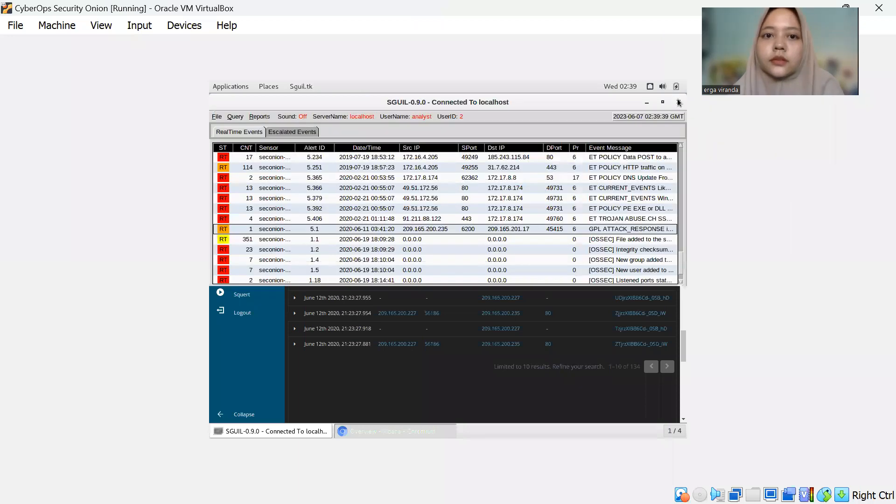
left_click(678, 101)
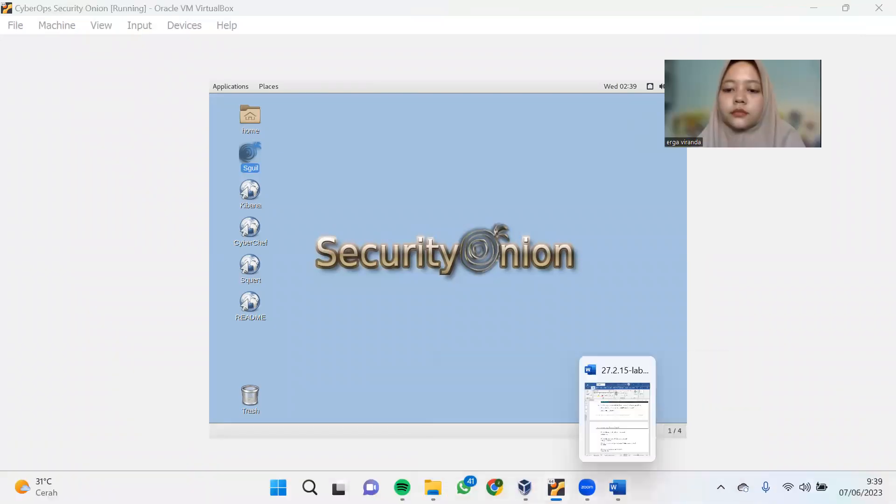
Bring back the Word lab document and tile it side by side with the Security Onion VM window
left_click(617, 499)
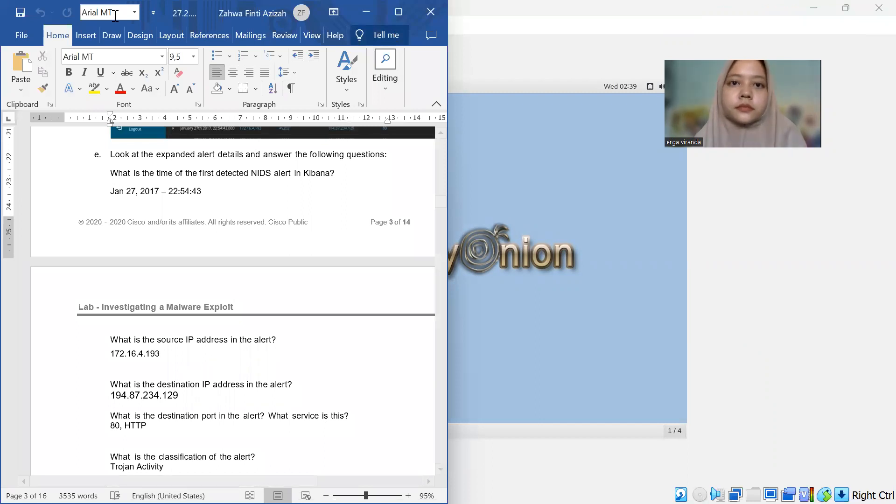
key("super+z")
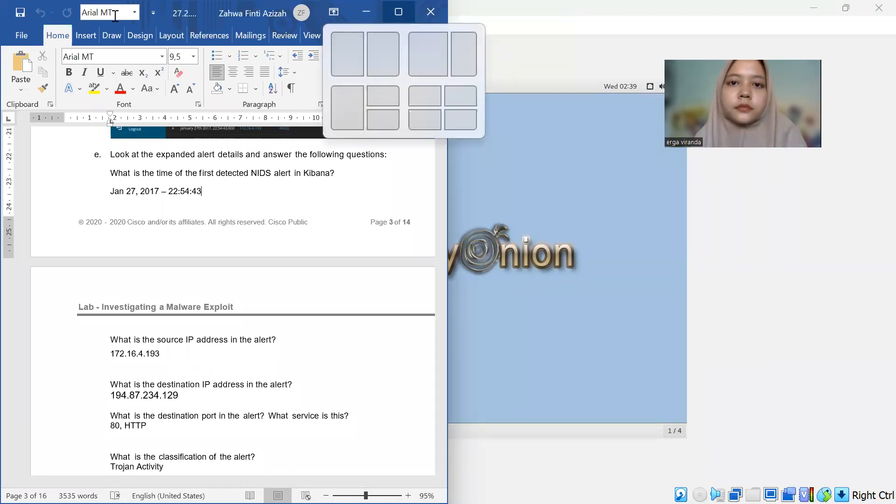
key("super+Up")
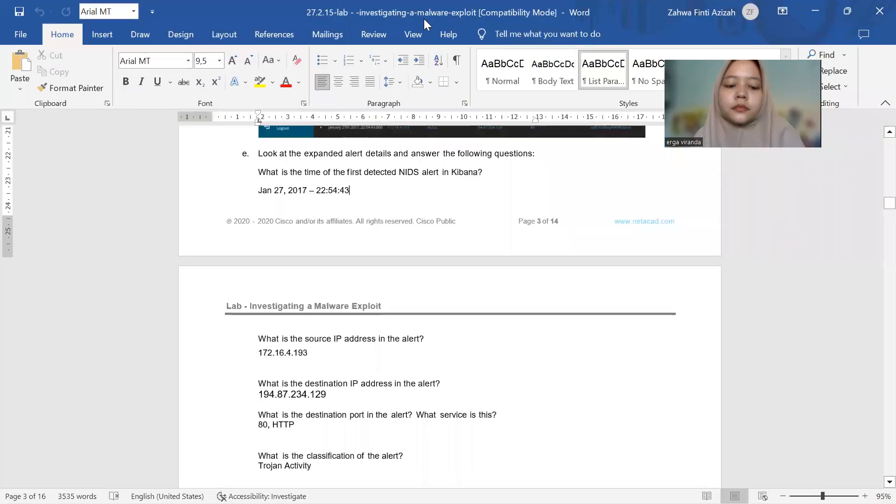
key("super+Left")
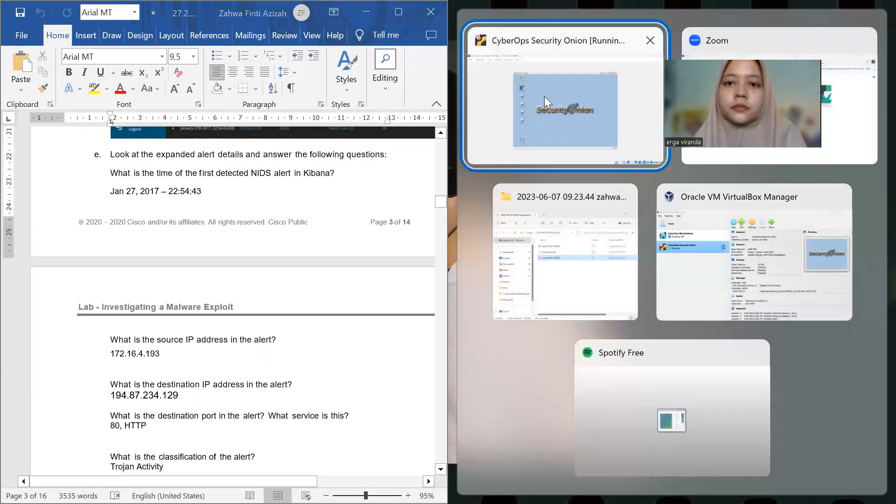
left_click(544, 96)
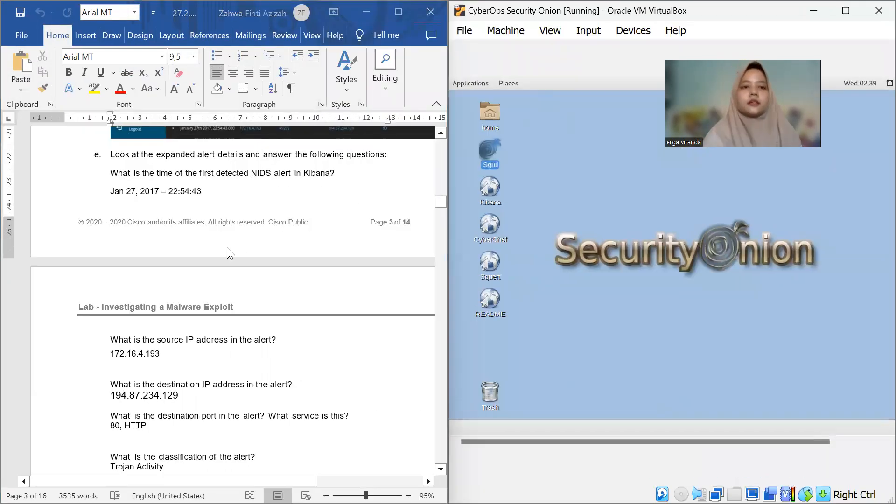
Scroll the malware exploit lab document back to the Part 1 instructions for narrowing the timeframe
scroll(227, 247, "up", 20)
left_click(225, 249)
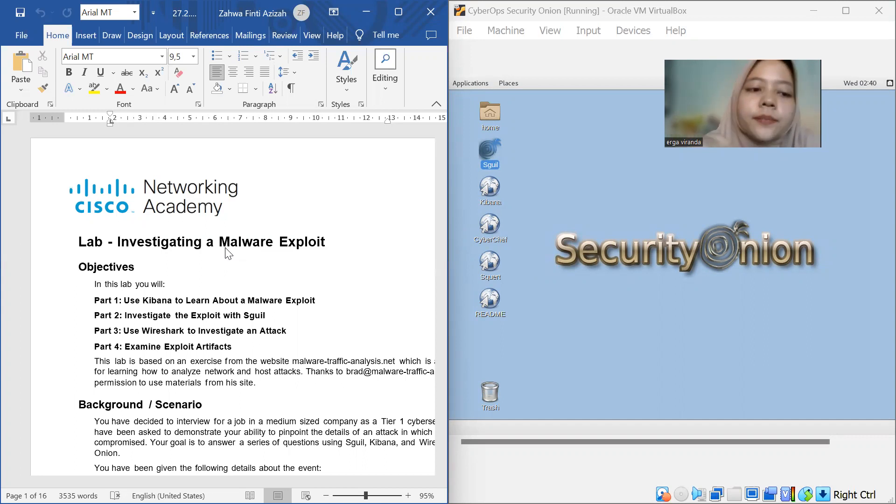
scroll(201, 273, "down", 5)
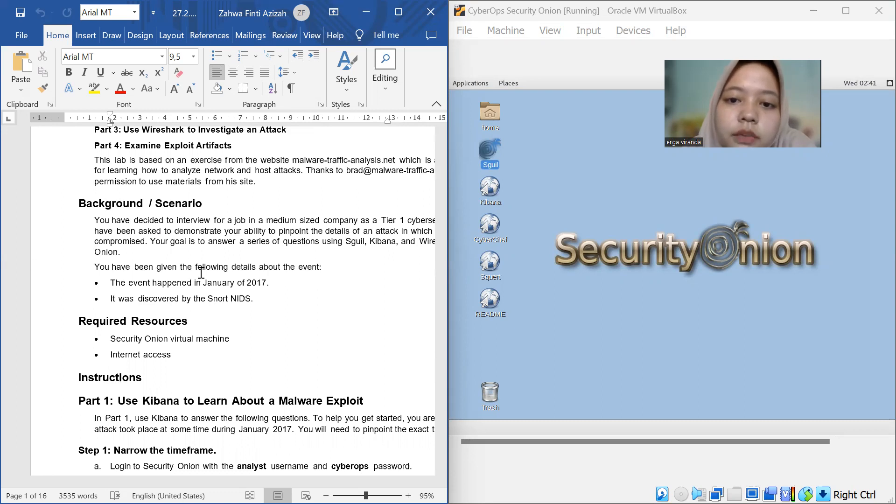
scroll(201, 272, "down", 3)
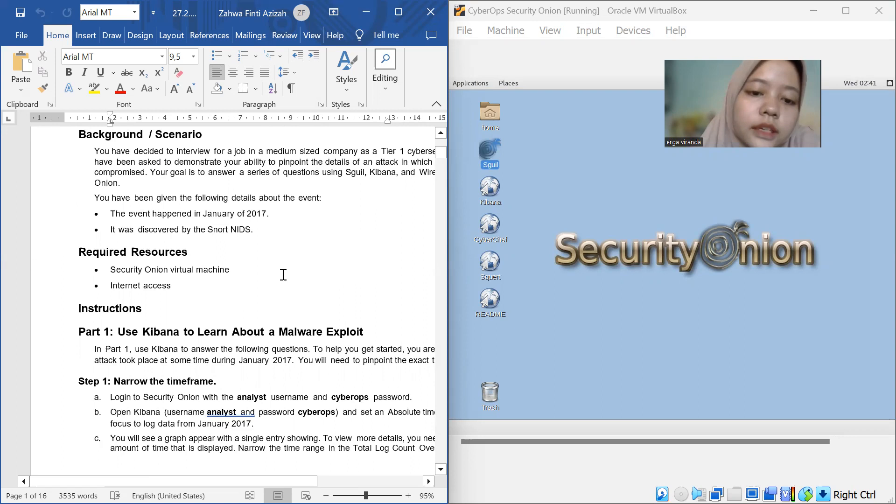
scroll(229, 284, "down", 5)
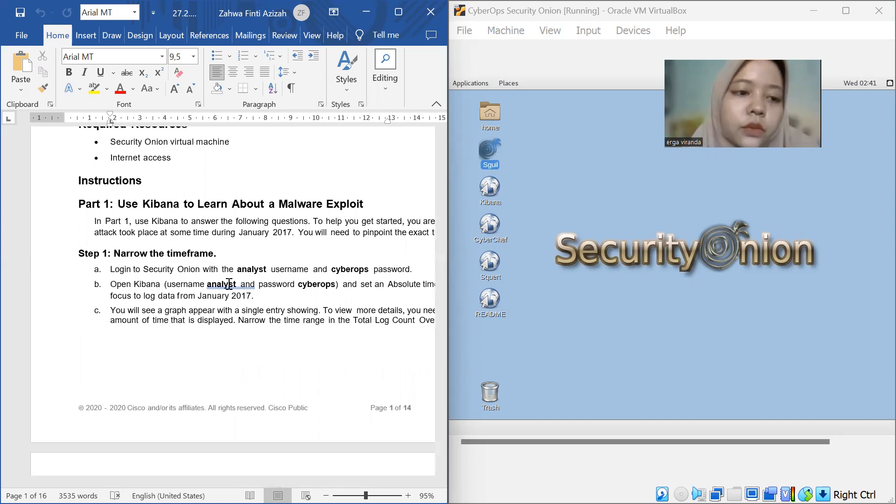
scroll(229, 284, "down", 1)
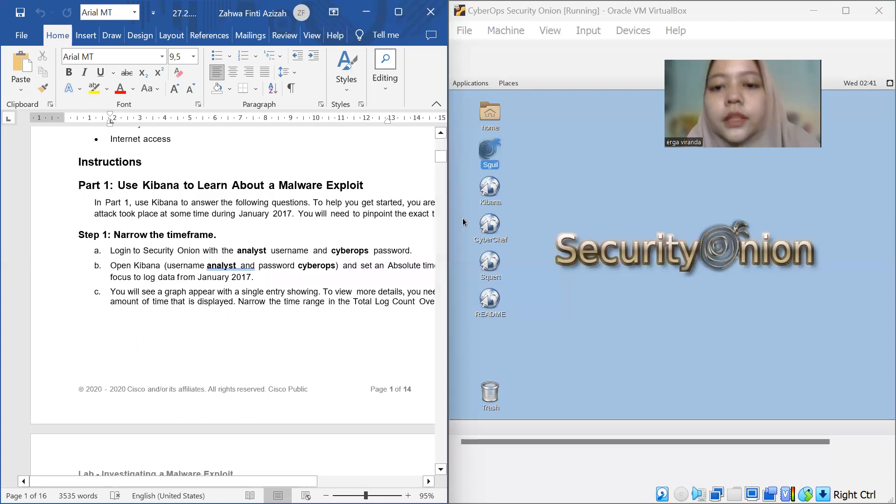
Open Kibana from the Security Onion desktop and enter the username analyst on the login page
left_click(487, 198)
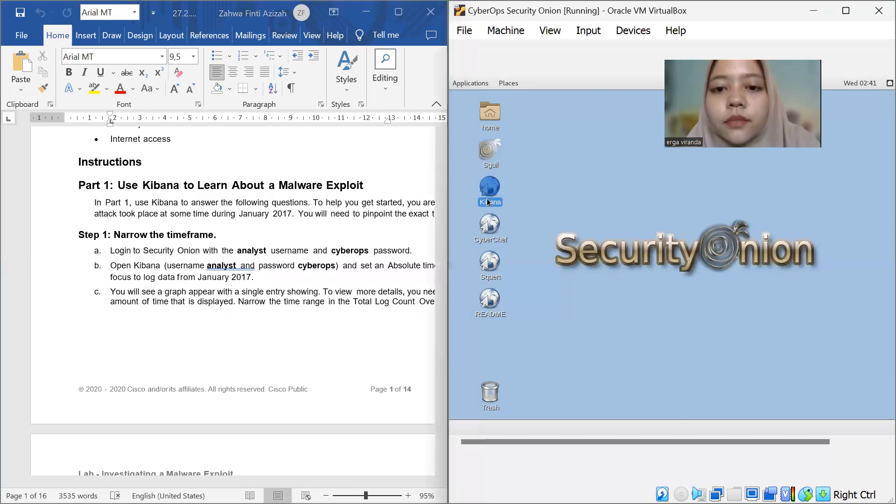
double_click(486, 197)
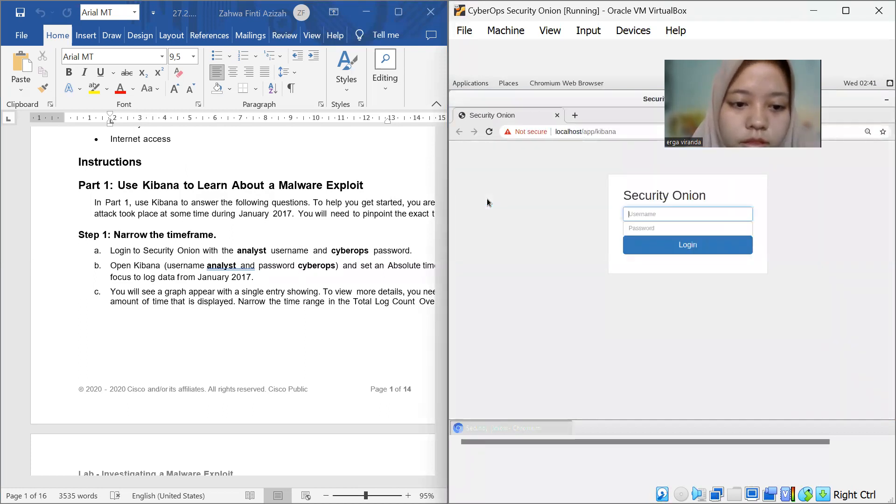
left_click(675, 214)
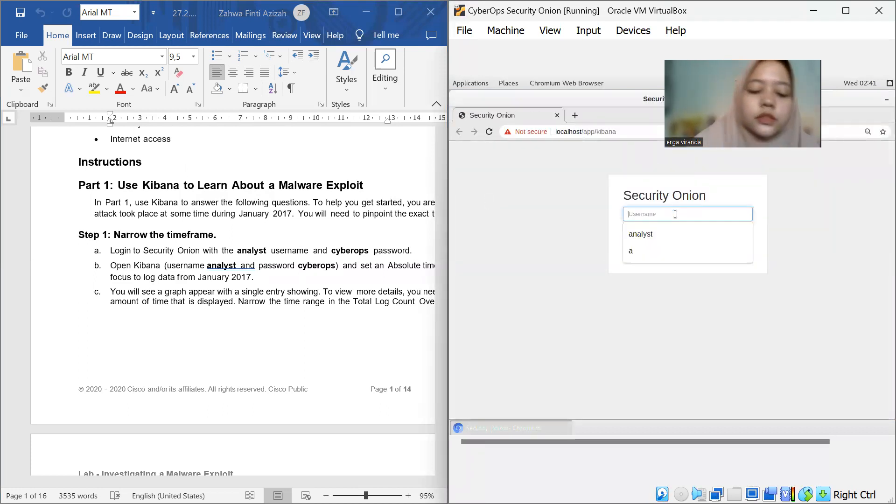
type("anay")
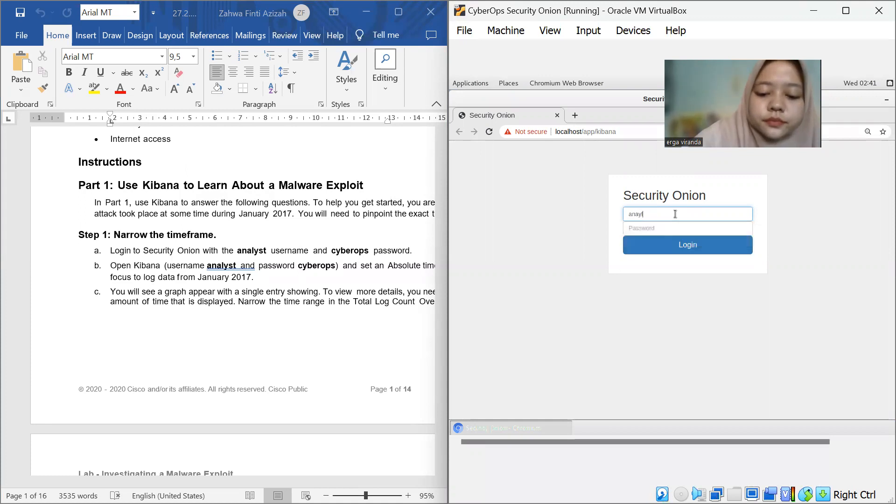
key("BackSpace")
key("BackSpace")
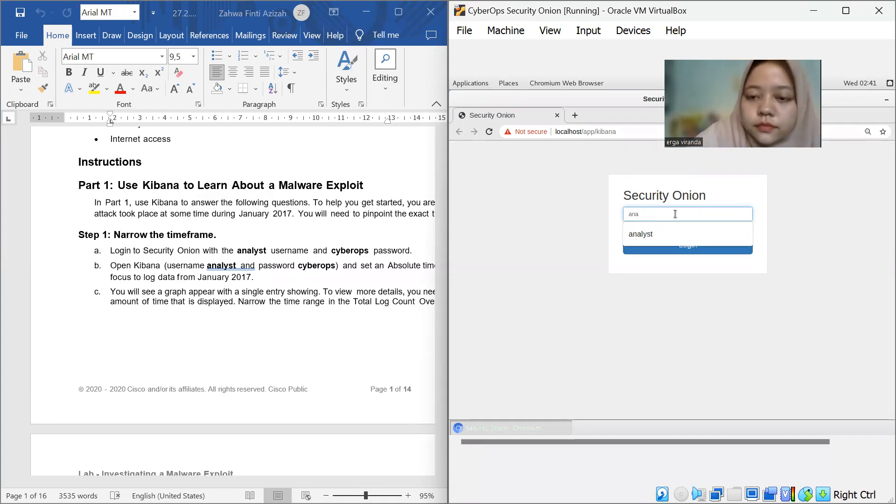
key("Down")
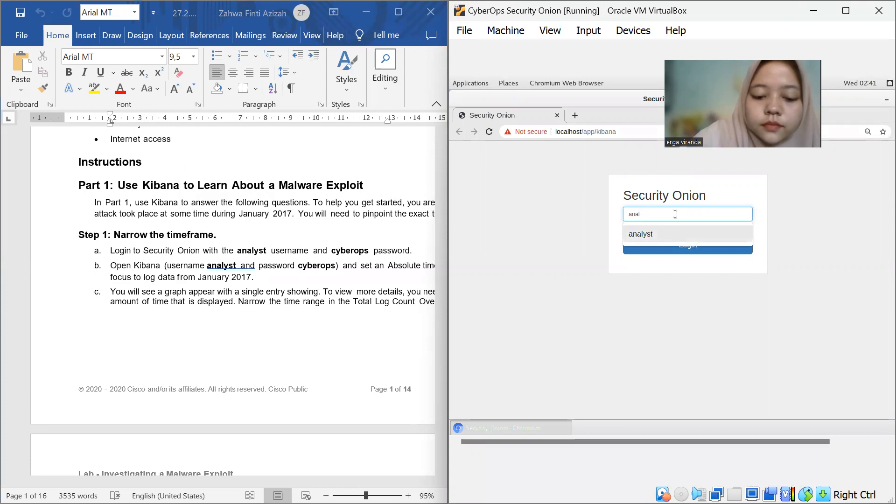
key("Return")
Enter the account password and log in to Kibana
left_click(660, 245)
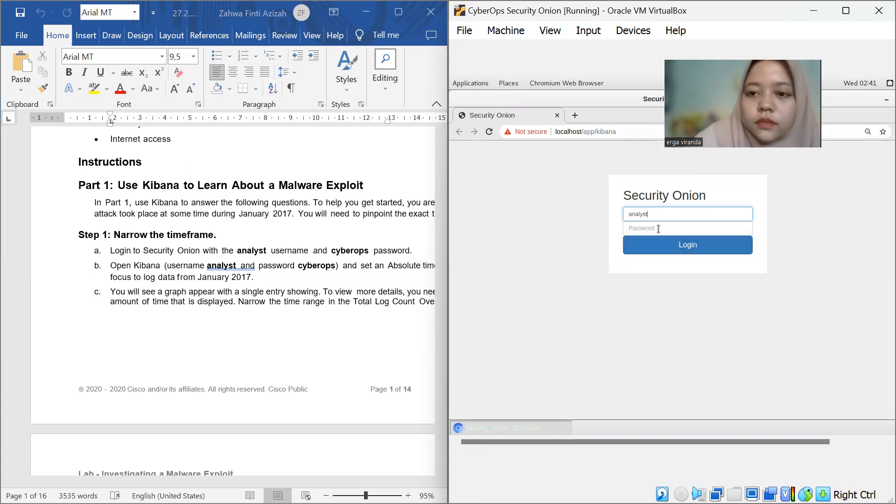
type("cyber")
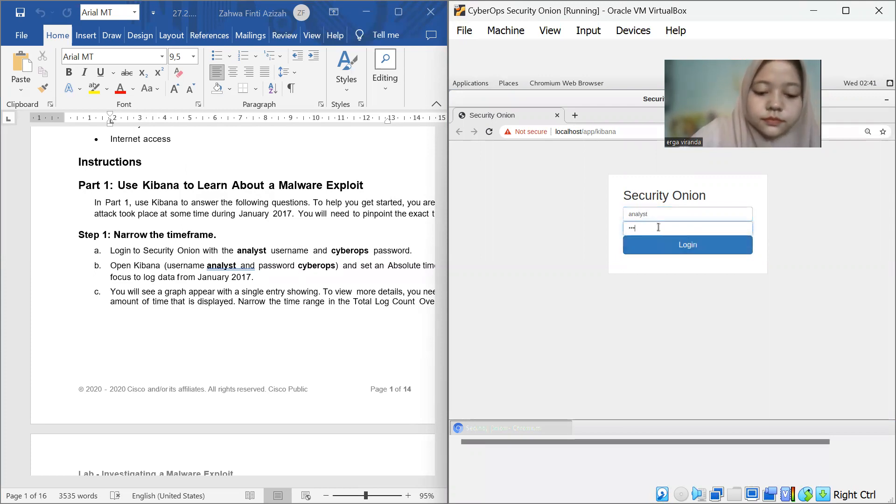
type("ops")
key("Return")
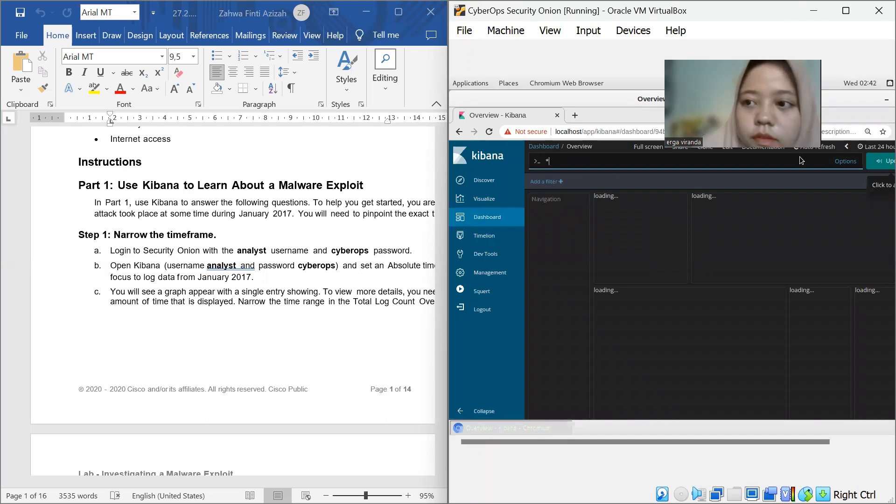
left_click(871, 146)
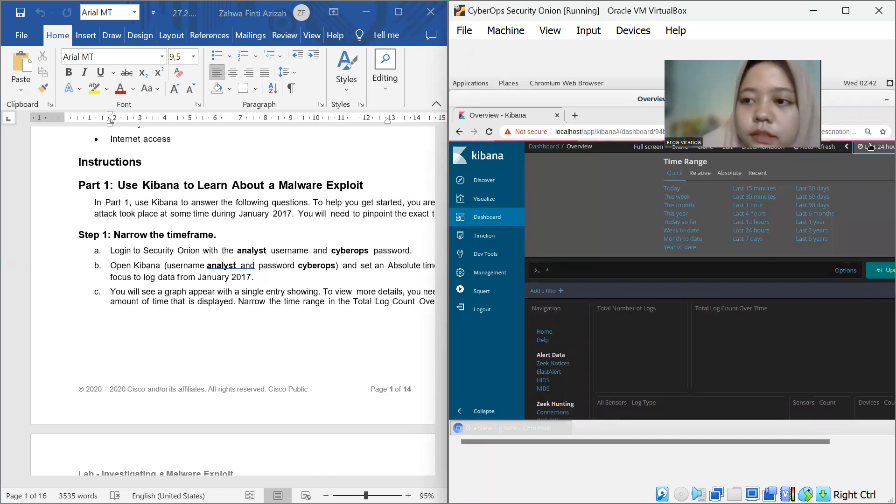
left_click(729, 174)
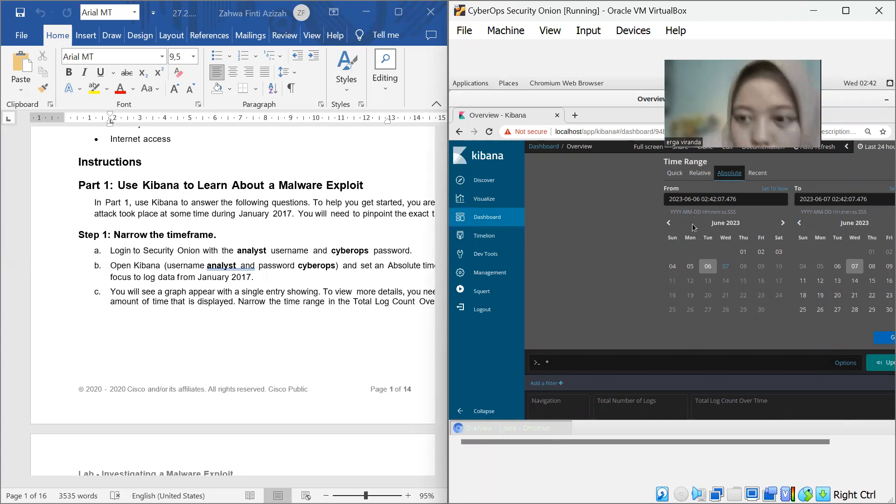
left_click(683, 199)
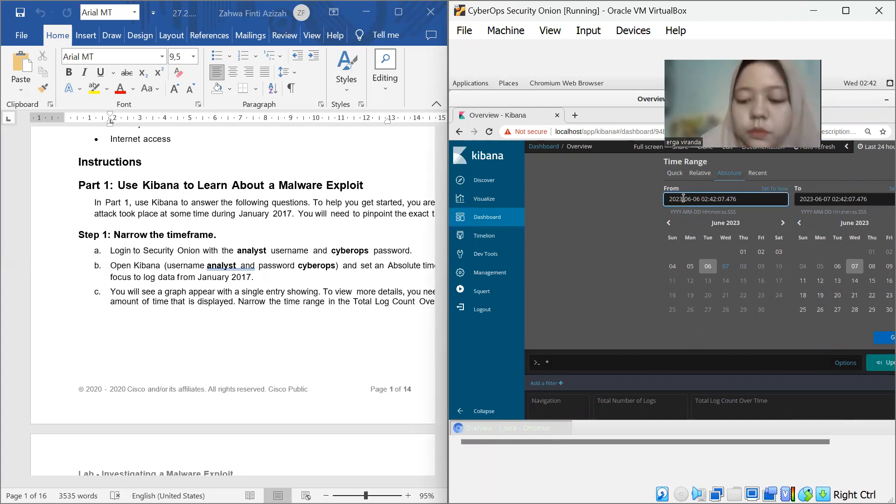
key("BackSpace")
type("17")
key("BackSpace")
key("BackSpace")
key("BackSpace")
type("17")
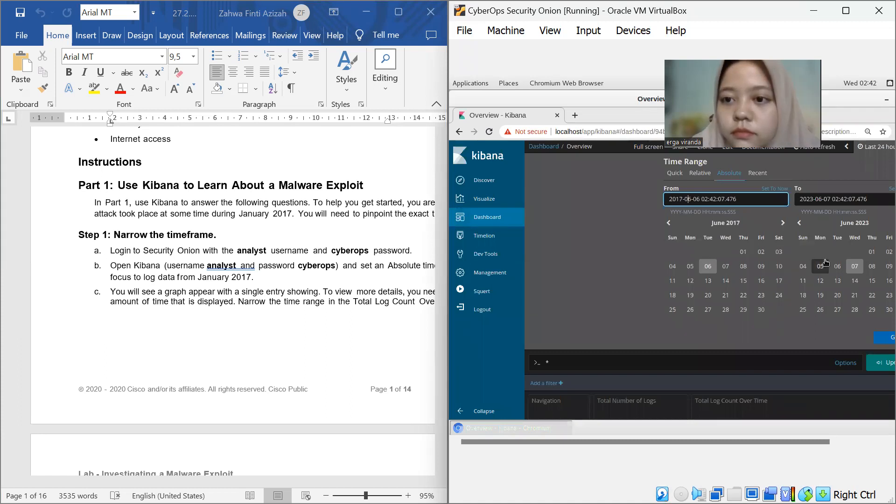
key("BackSpace")
type("1")
key("Right")
key("Right")
key("BackSpace")
key("BackSpace")
type("27")
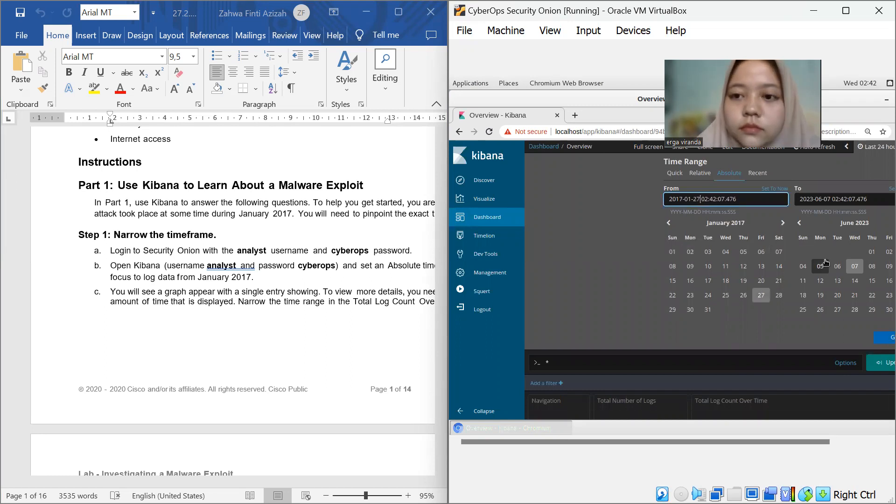
key("Right")
key("Right")
key("Right")
key("Right")
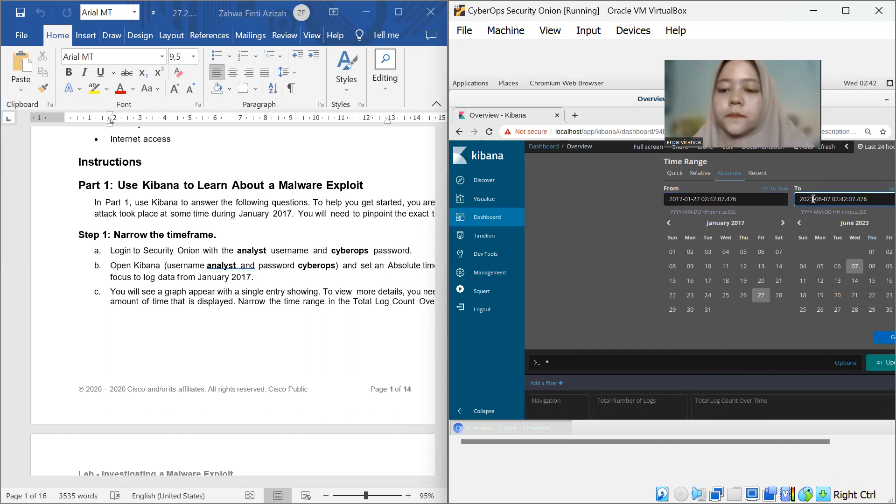
key("BackSpace")
key("BackSpace")
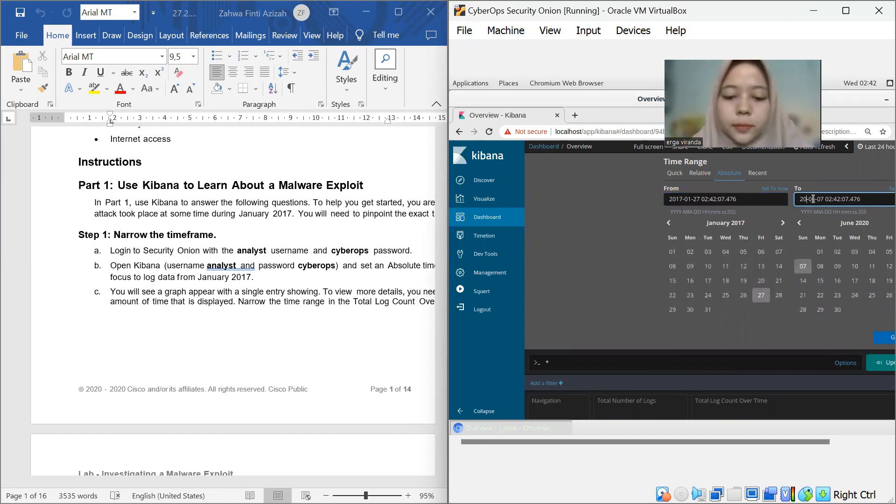
type("17")
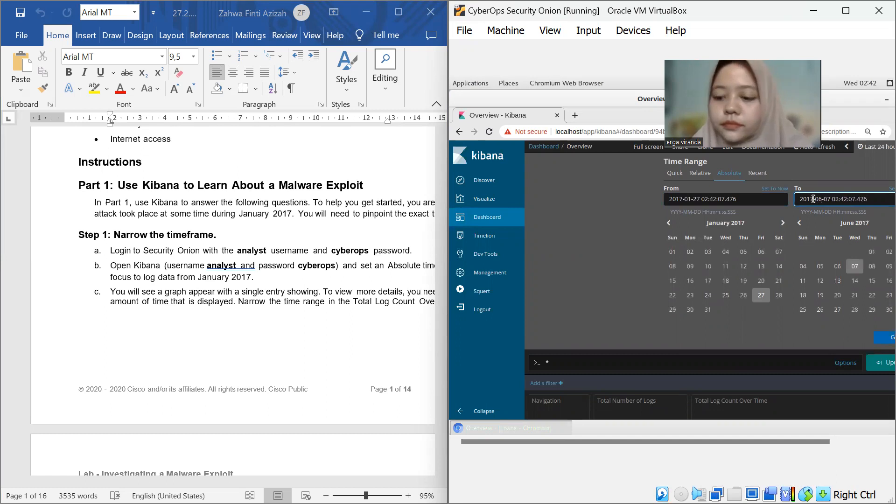
key("BackSpace")
key("BackSpace")
type("01")
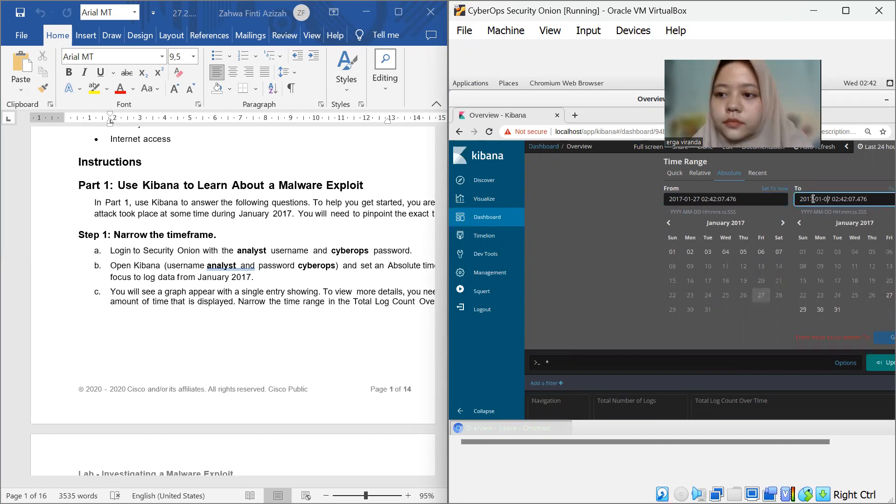
key("BackSpace")
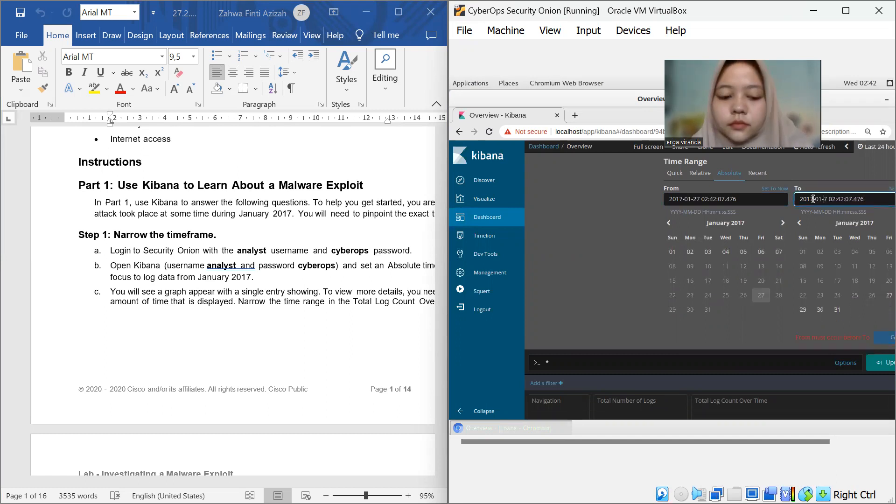
type("2")
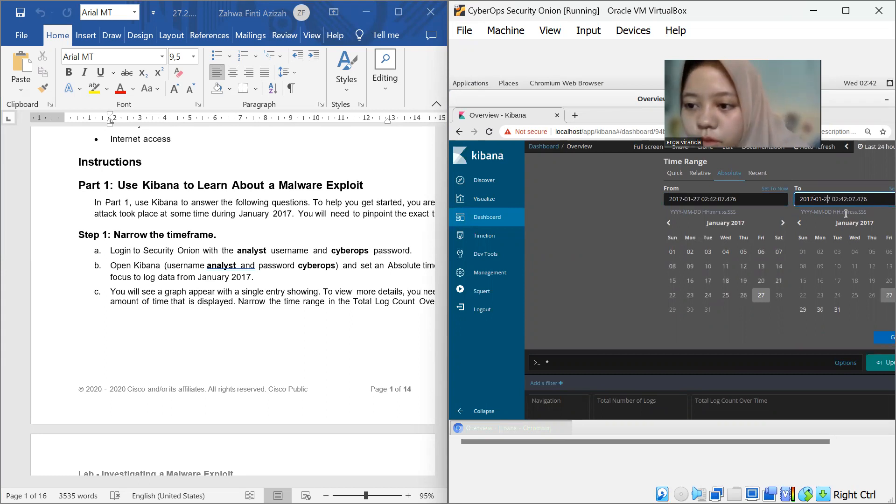
left_click(883, 338)
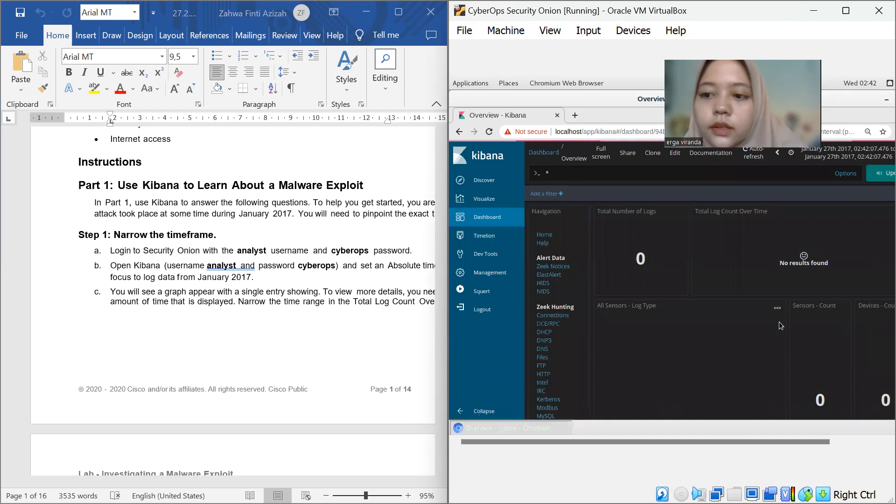
Reopen the time range picker and apply the same absolute range again
left_click(861, 164)
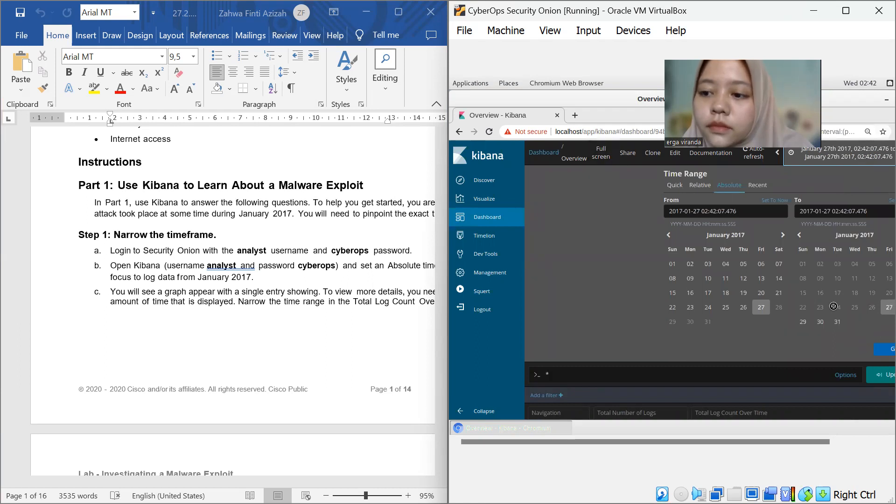
left_click(869, 348)
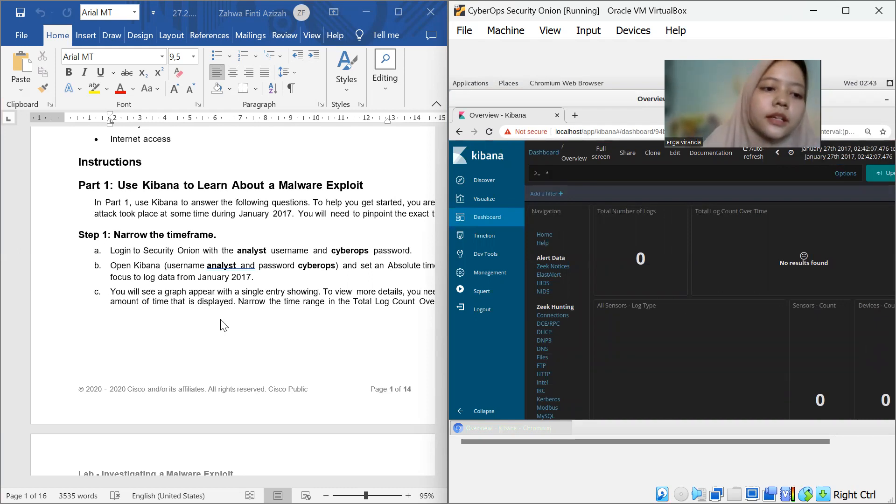
Read through the lab's Step 1 and Step 2 instructions for narrowing the timeframe and locating the NIDS event
scroll(164, 301, "down", 10)
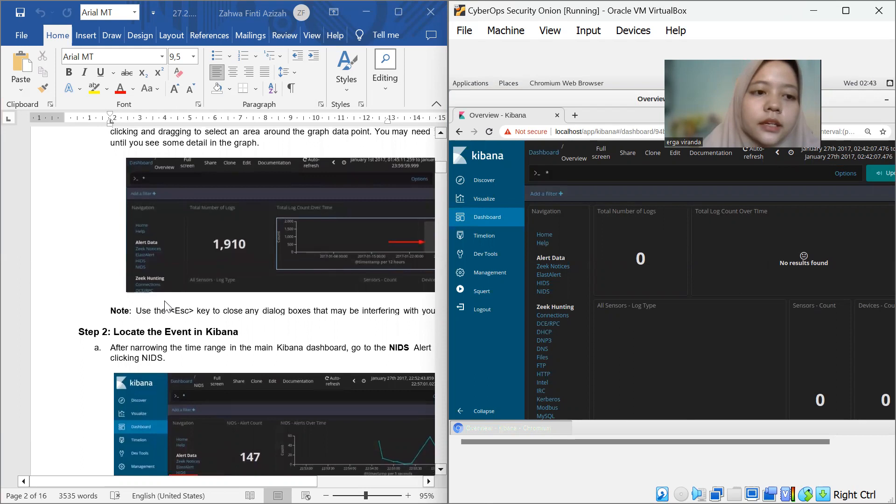
scroll(164, 307, "up", 1)
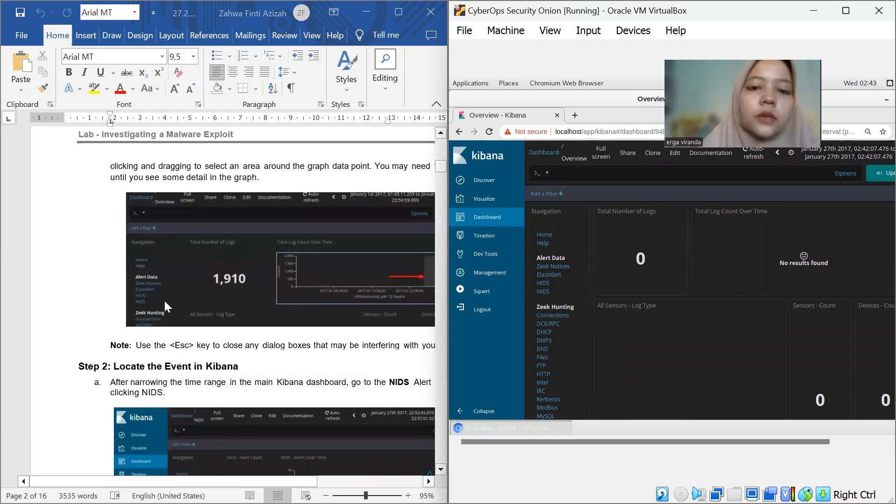
scroll(164, 304, "down", 1)
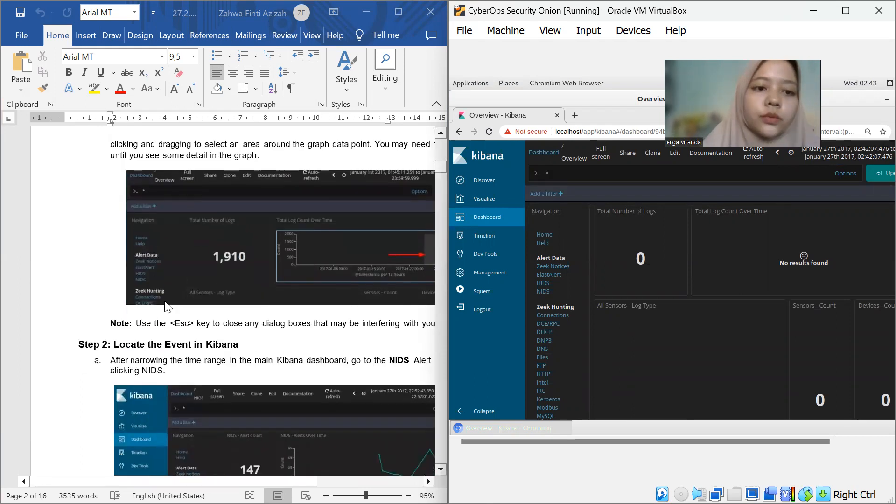
scroll(165, 305, "down", 3)
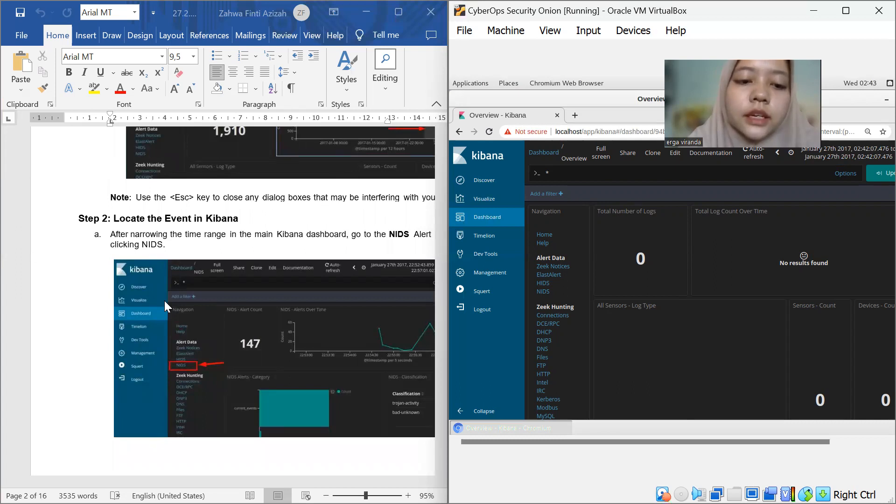
scroll(164, 300, "down", 3)
scroll(165, 301, "down", 8)
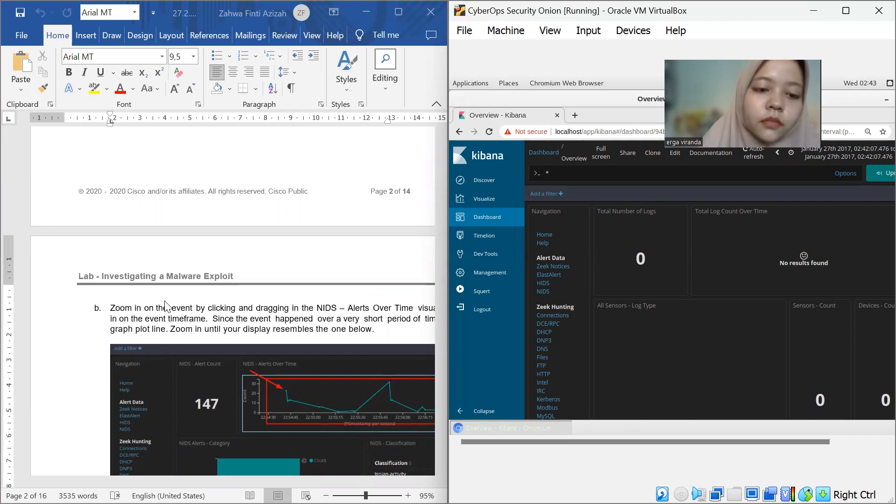
scroll(165, 301, "down", 3)
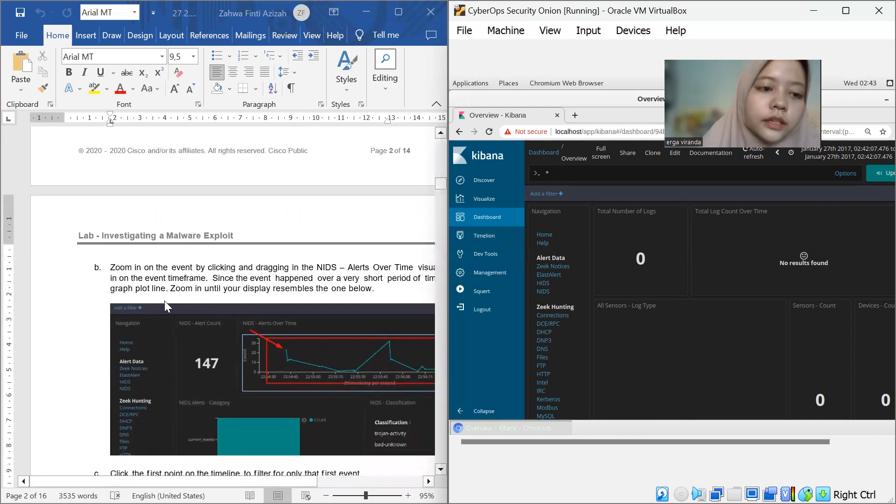
scroll(164, 298, "down", 8)
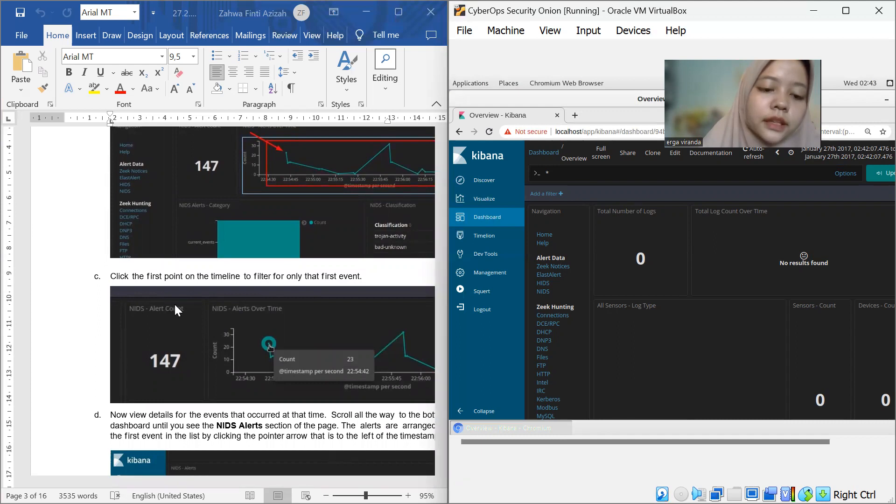
scroll(175, 305, "down", 1)
scroll(175, 303, "down", 2)
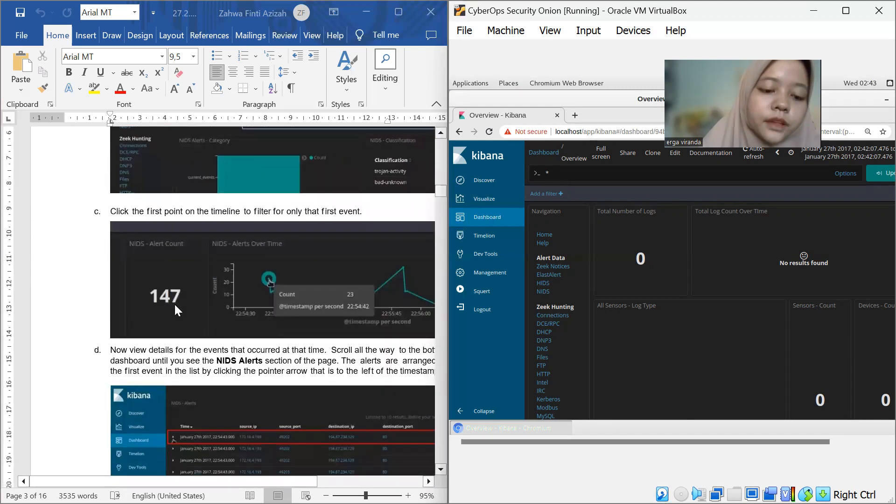
scroll(175, 306, "down", 2)
scroll(175, 306, "down", 4)
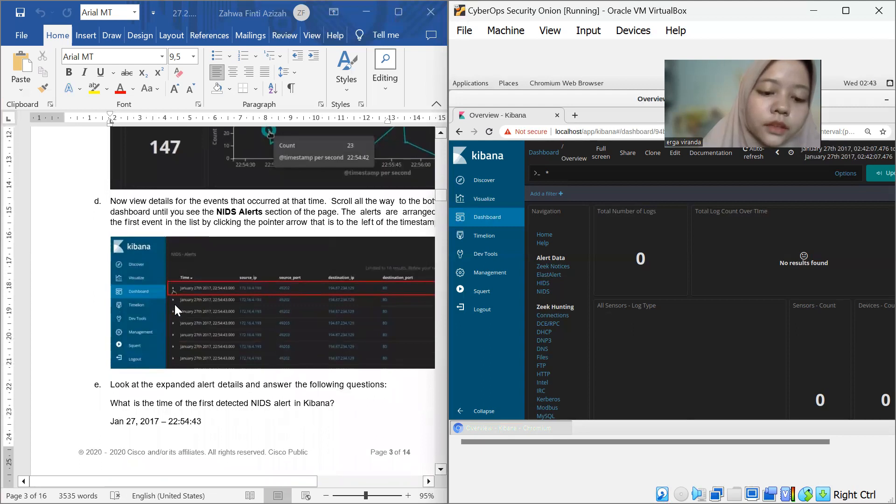
Review the written answers about the first NIDS alert's time, addresses, port, classification, country, malware family and severity
scroll(175, 305, "down", 2)
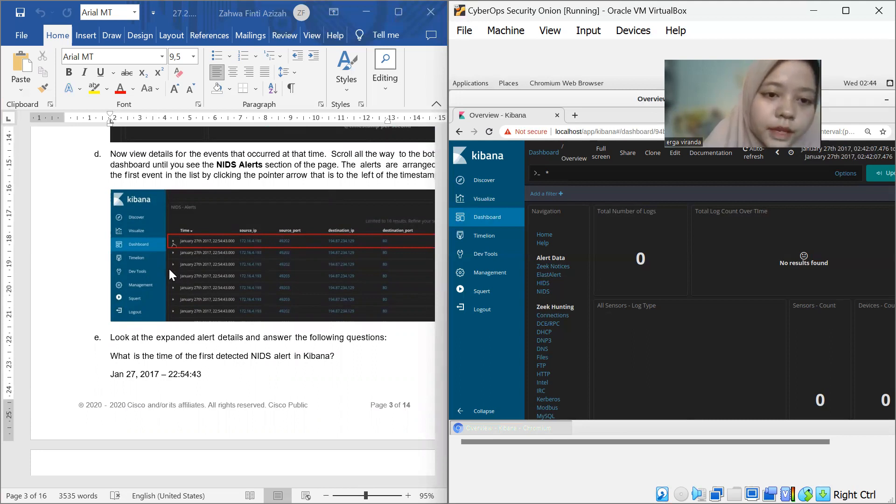
scroll(194, 275, "down", 1)
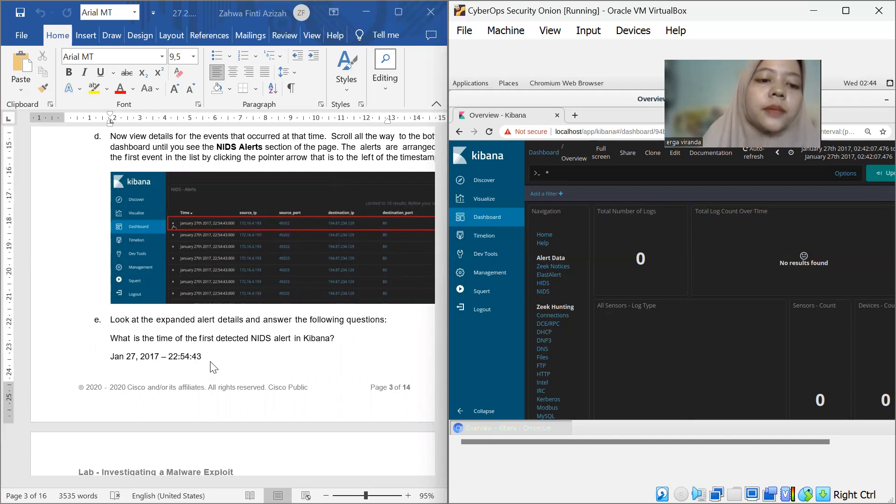
scroll(213, 367, "down", 10)
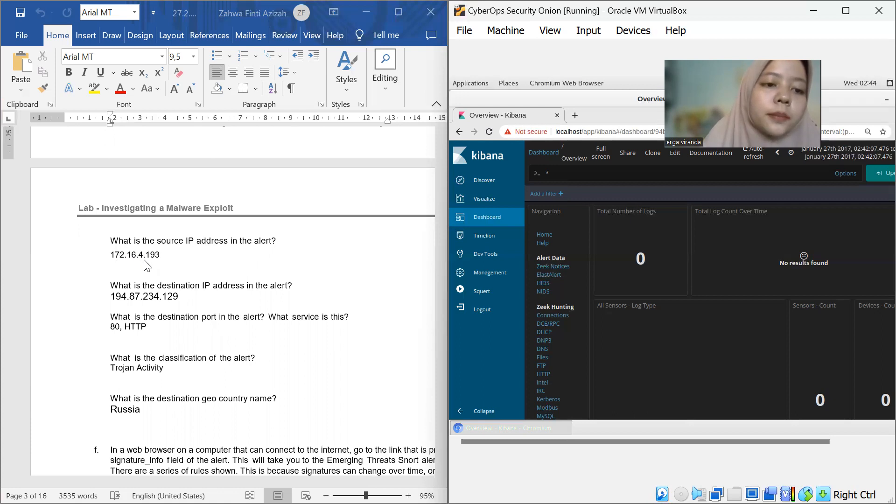
scroll(156, 266, "down", 2)
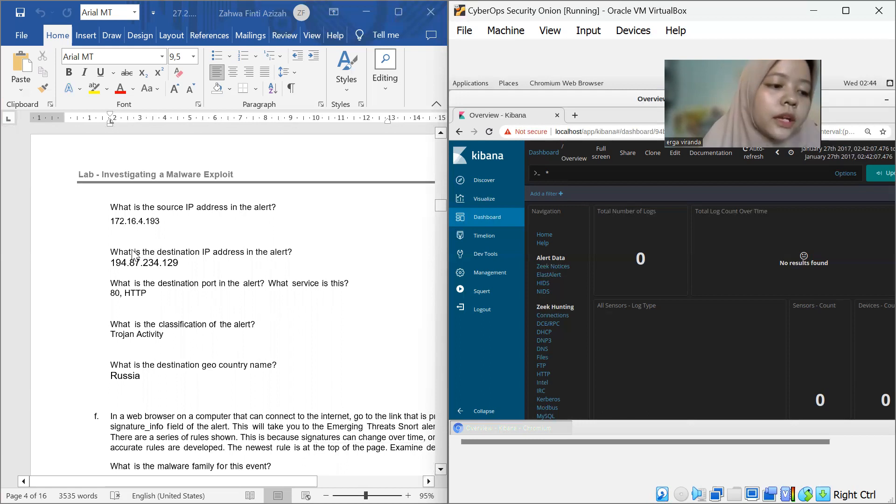
left_click(187, 266)
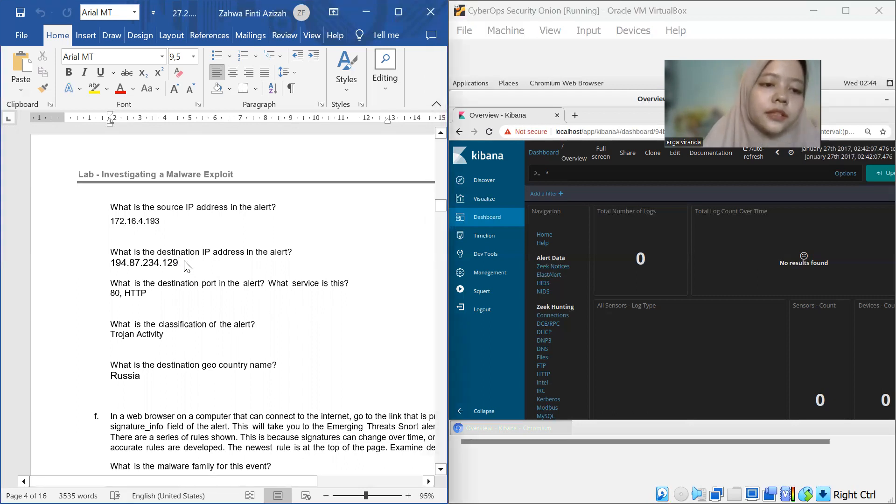
scroll(184, 259, "down", 1)
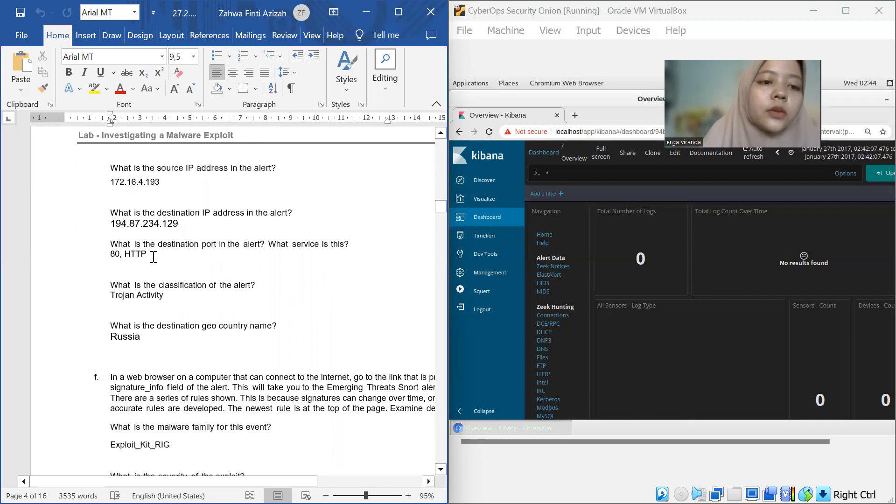
left_click(153, 257)
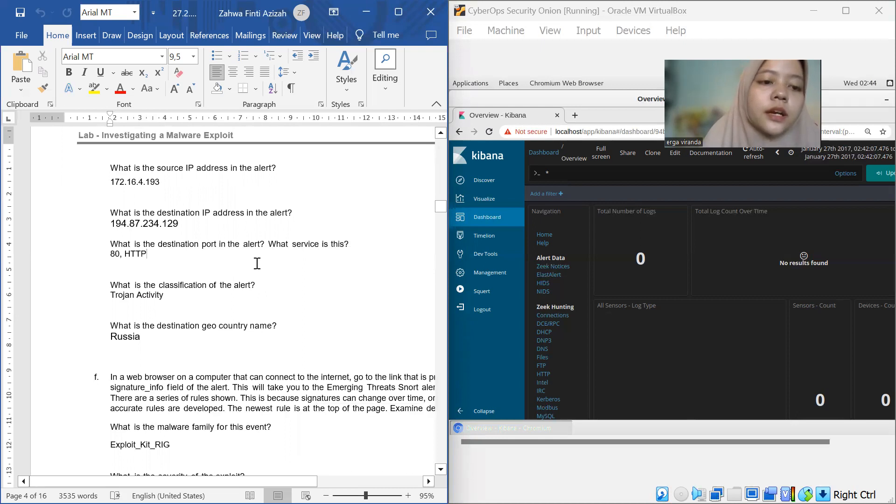
scroll(212, 264, "down", 3)
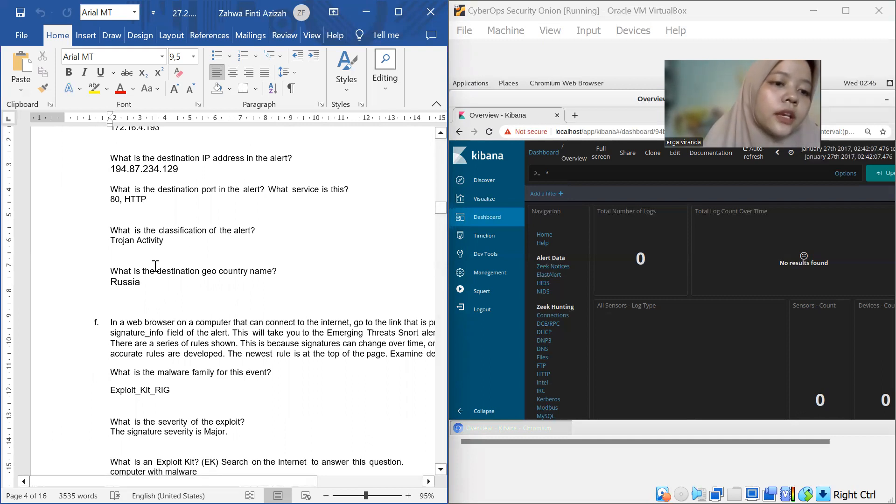
left_click(159, 284)
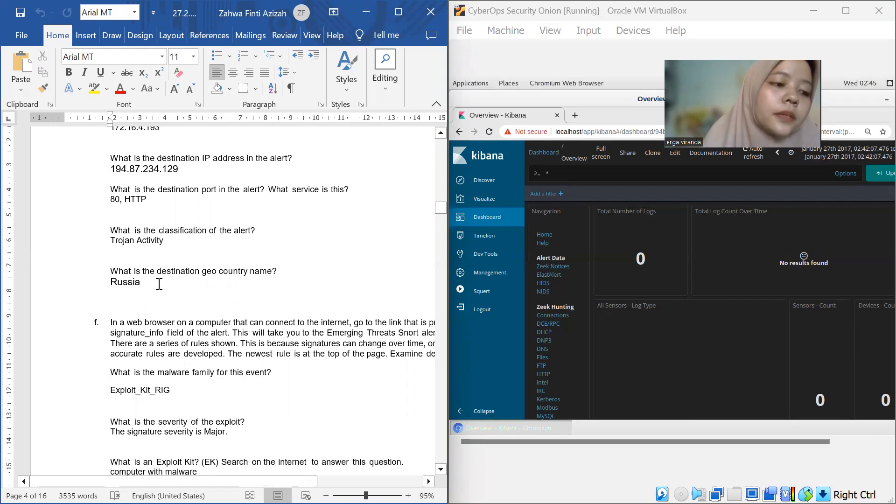
scroll(160, 284, "down", 5)
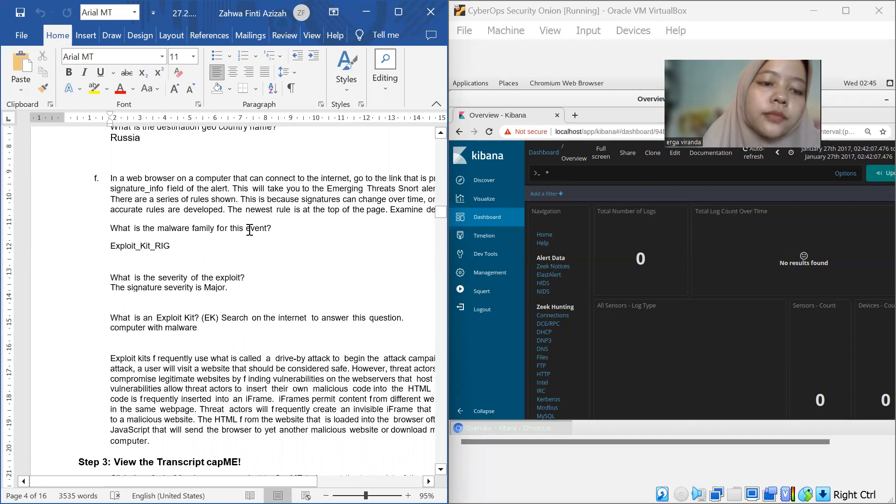
left_click(182, 241)
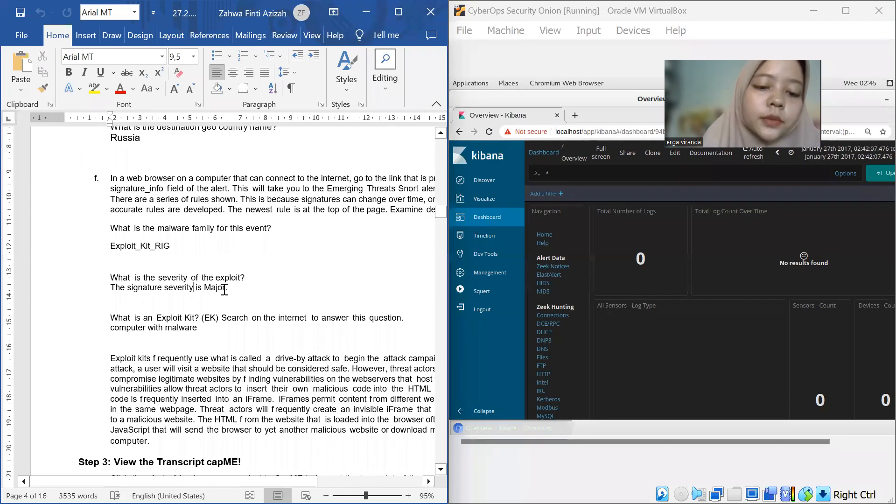
Read the Step 3 CapME transcript instructions and the answers about the intended website and referred URL
scroll(225, 290, "down", 1)
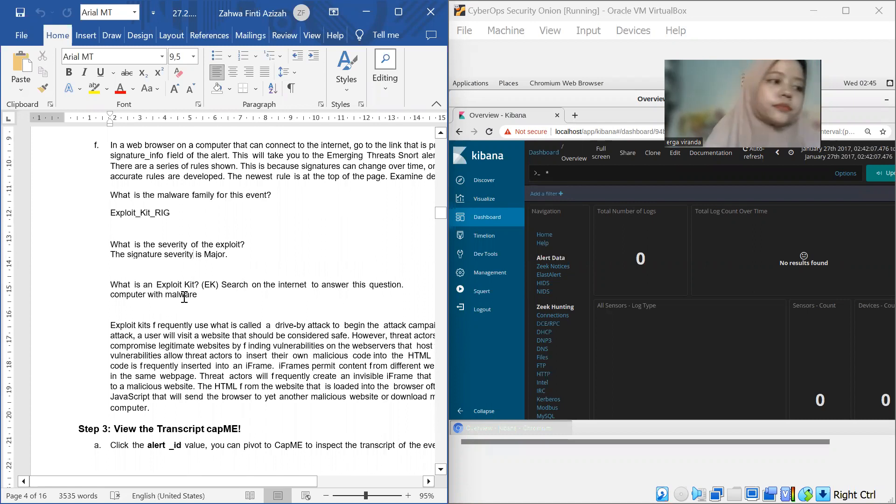
scroll(184, 297, "down", 8)
scroll(184, 296, "down", 8)
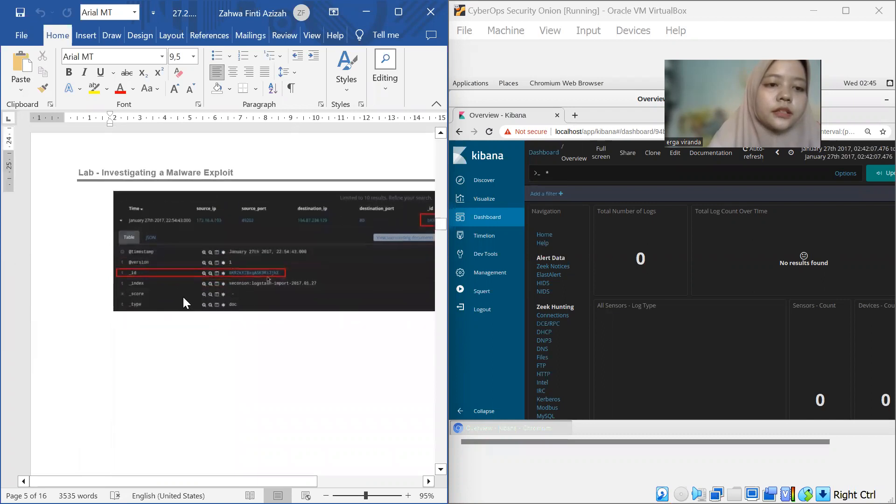
scroll(184, 297, "up", 6)
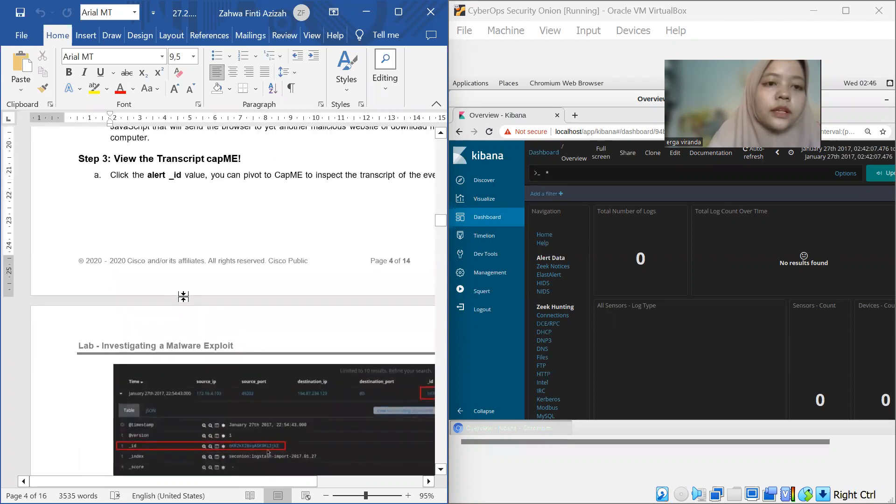
scroll(184, 297, "down", 13)
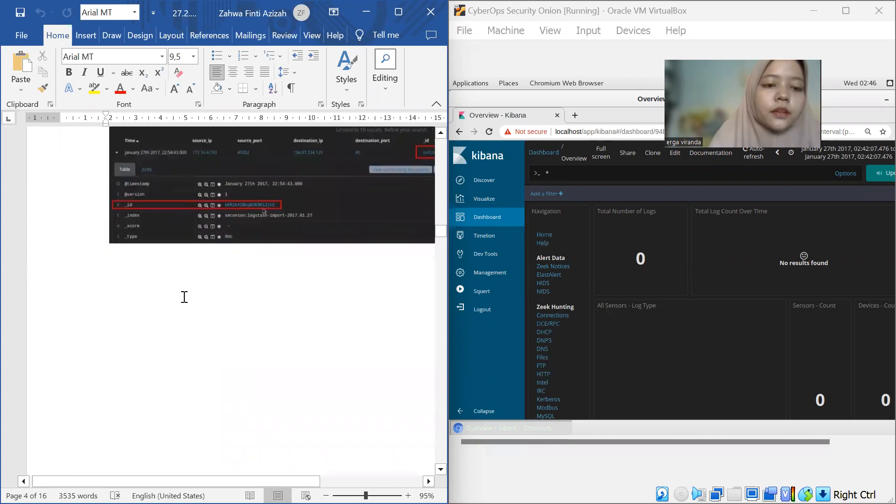
scroll(184, 297, "down", 12)
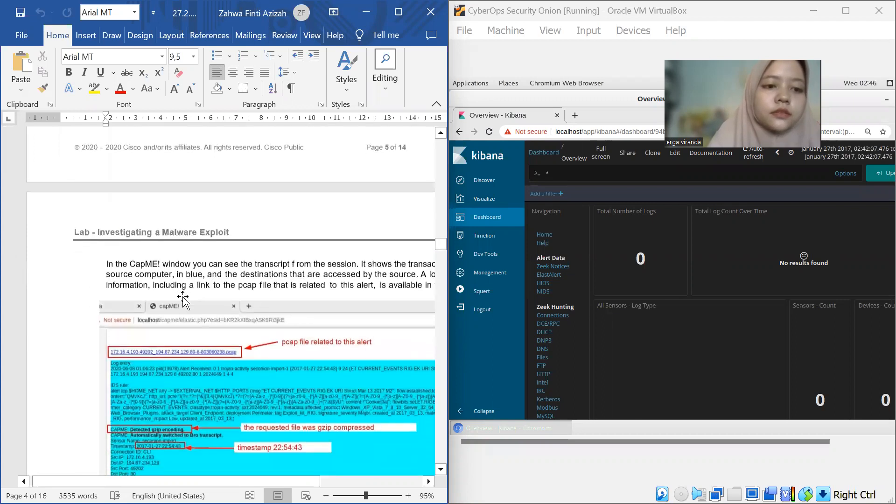
scroll(183, 297, "down", 10)
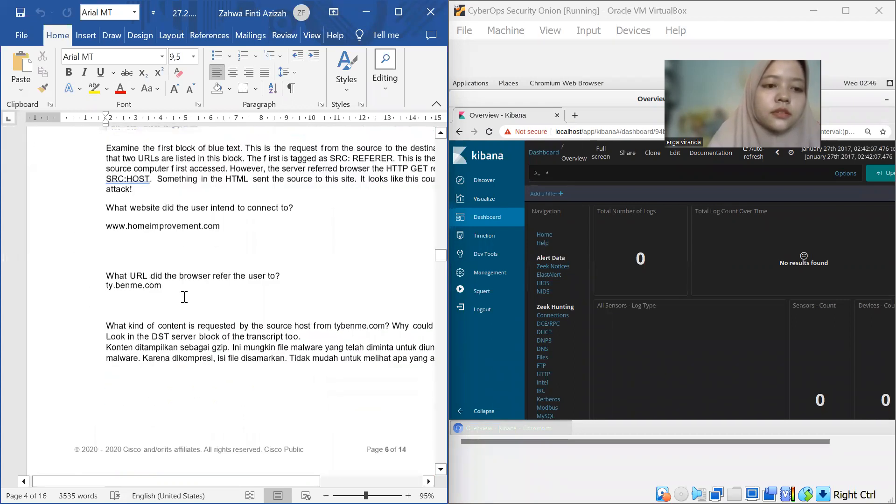
scroll(171, 217, "up", 3)
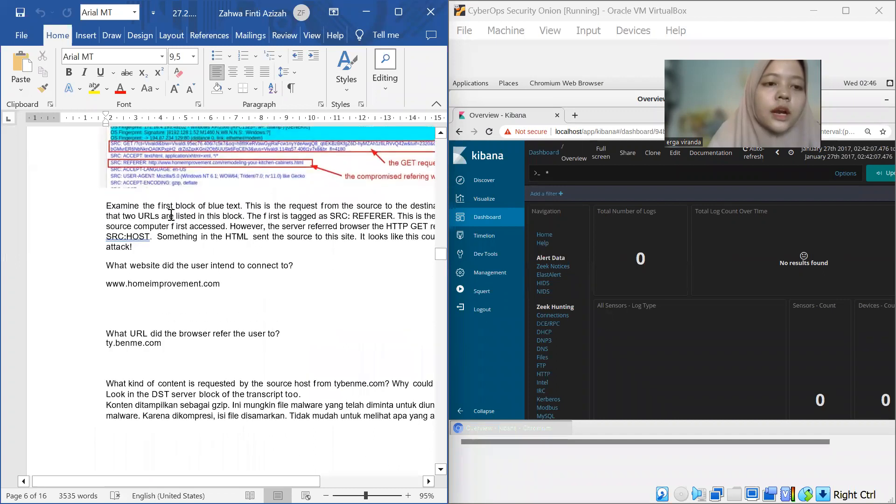
scroll(170, 216, "up", 1)
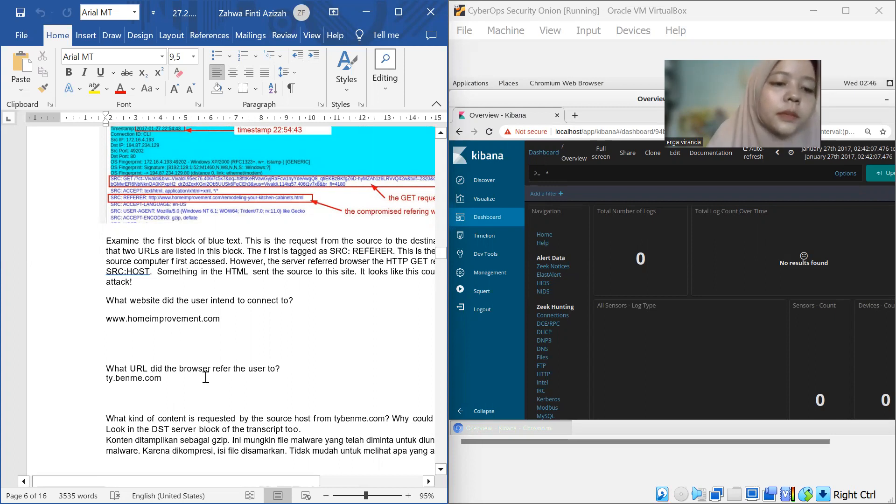
scroll(205, 377, "down", 1)
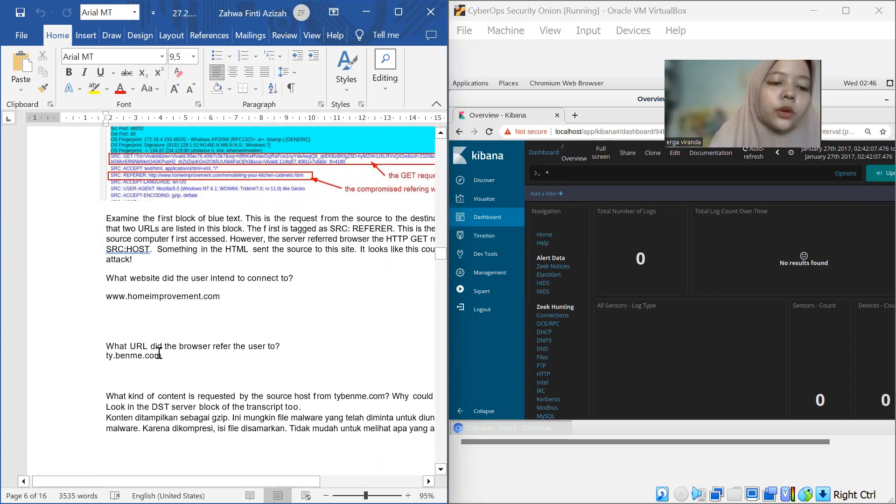
scroll(154, 357, "down", 5)
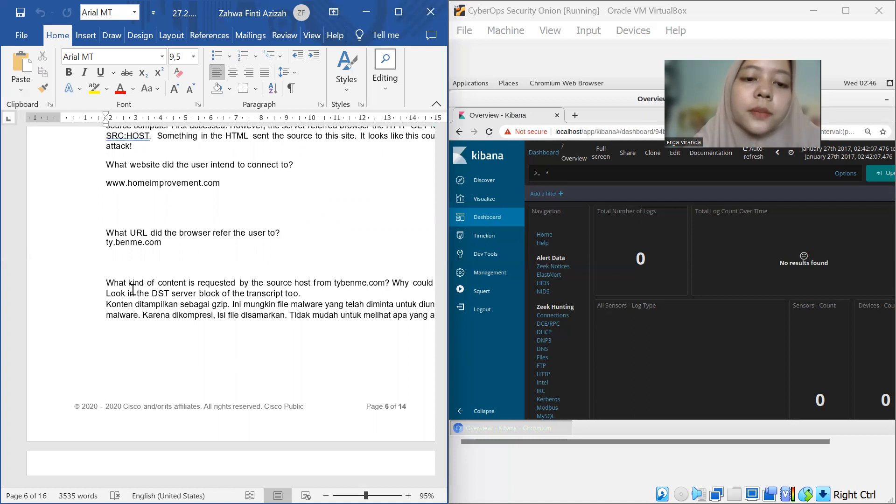
Review the answer about the gzip content from tybenme.com and the list of websites in the HTTP Sites section
scroll(133, 289, "right", 5)
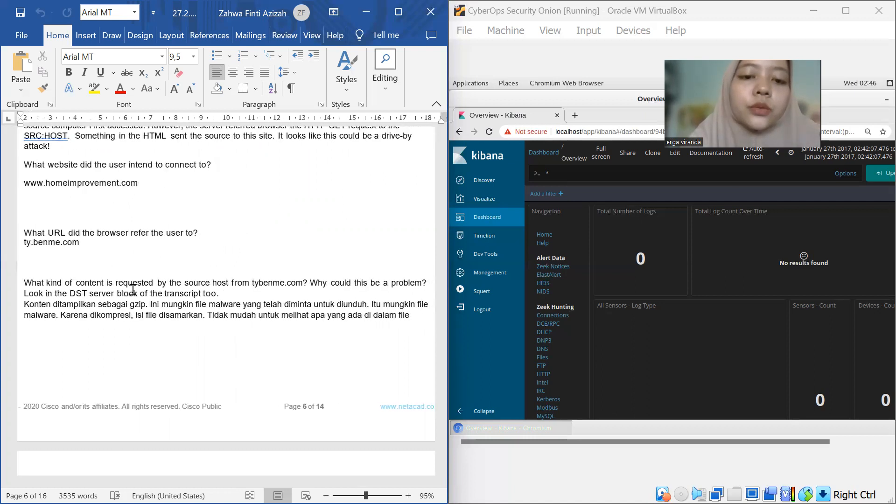
scroll(133, 289, "left", 2)
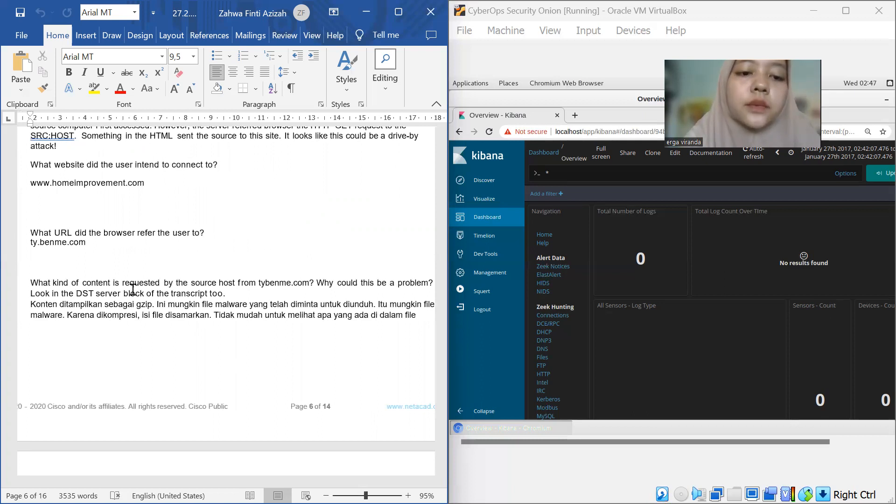
scroll(133, 290, "down", 10)
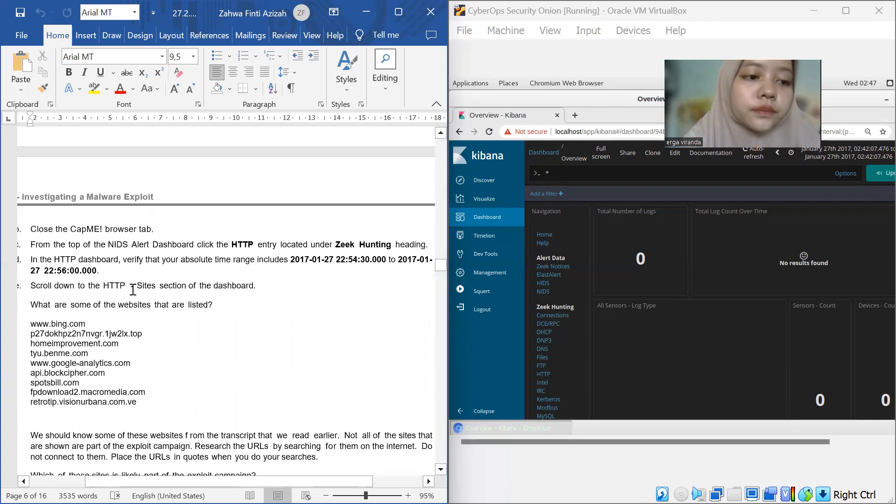
scroll(133, 289, "left", 1)
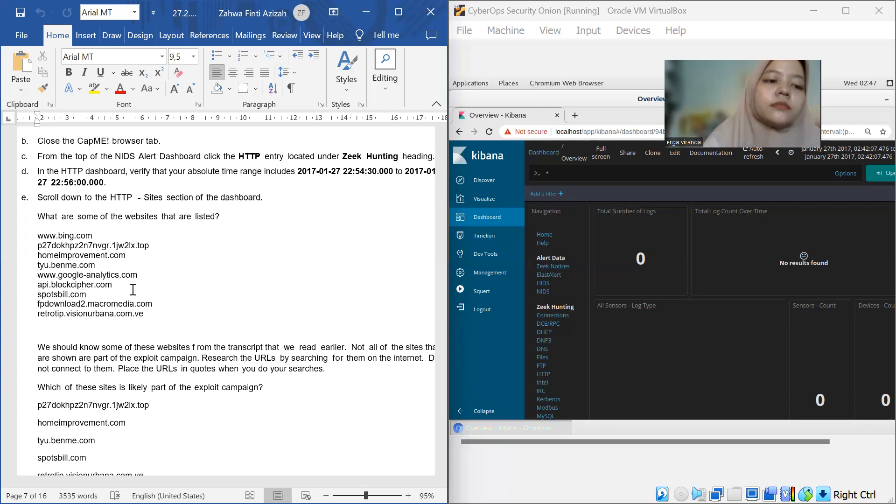
left_click_drag(147, 314, 38, 235)
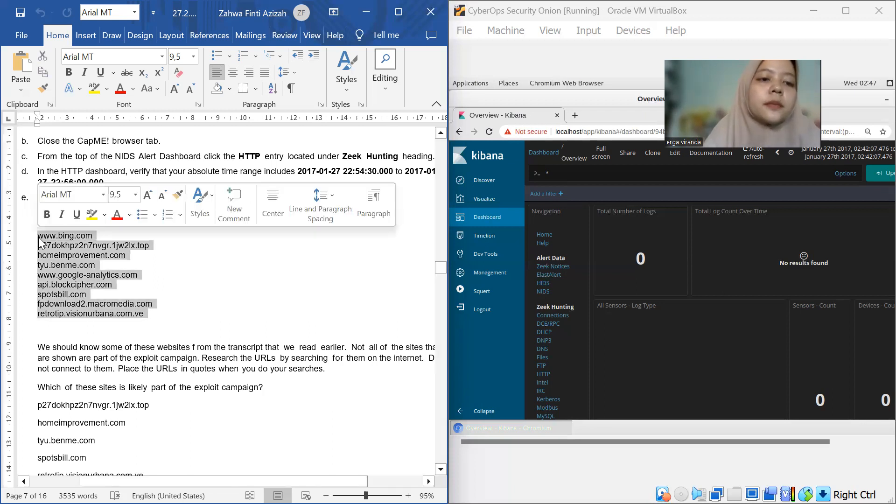
left_click(190, 284)
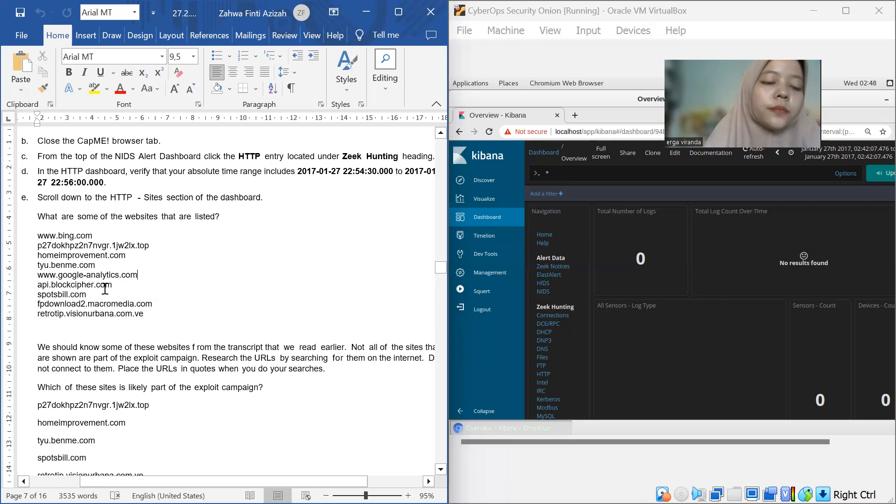
Read the answers about which sites belong to the exploit campaign and the HTTP MIME types in the tag cloud
scroll(153, 313, "down", 4)
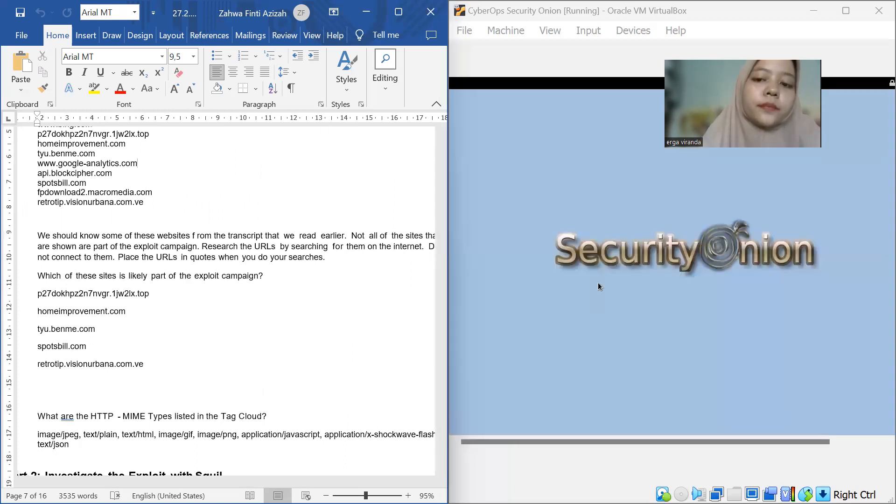
mouse_move(598, 282)
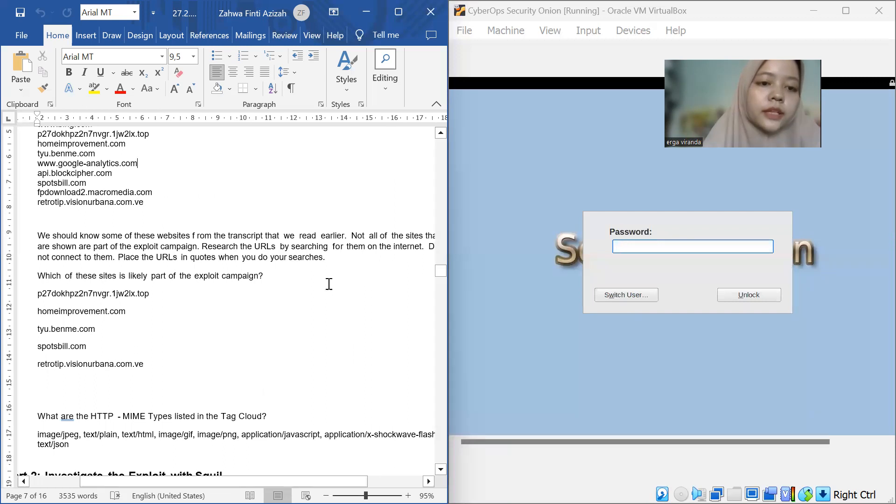
scroll(223, 281, "down", 1)
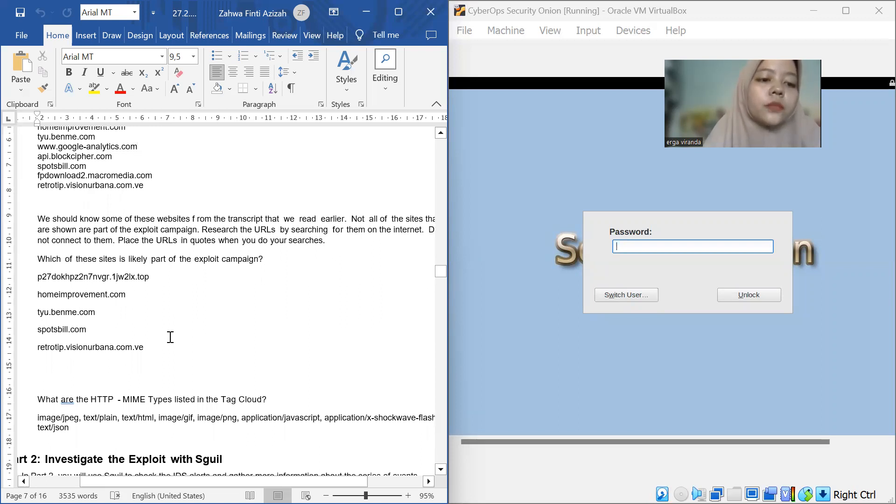
scroll(170, 337, "down", 6)
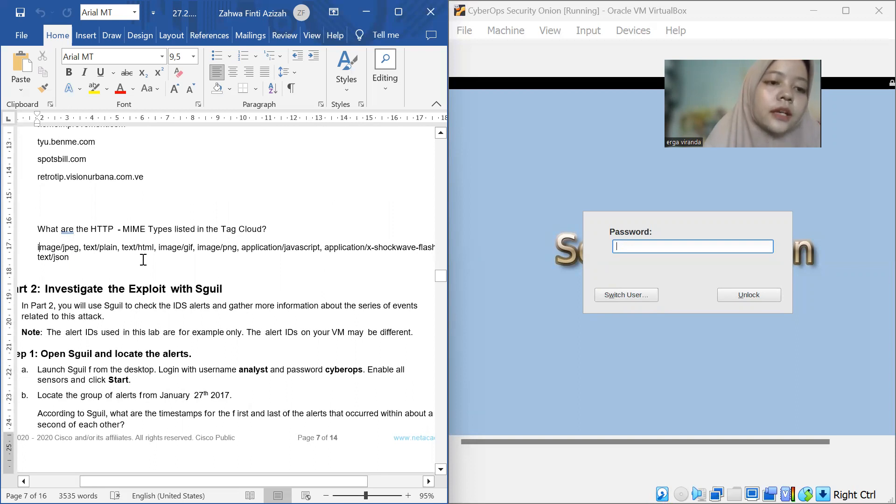
Read through the Part 2 Sguil answers about alert timestamps, malware family, exploit kit and attack vector
scroll(185, 272, "down", 1)
scroll(184, 271, "down", 10)
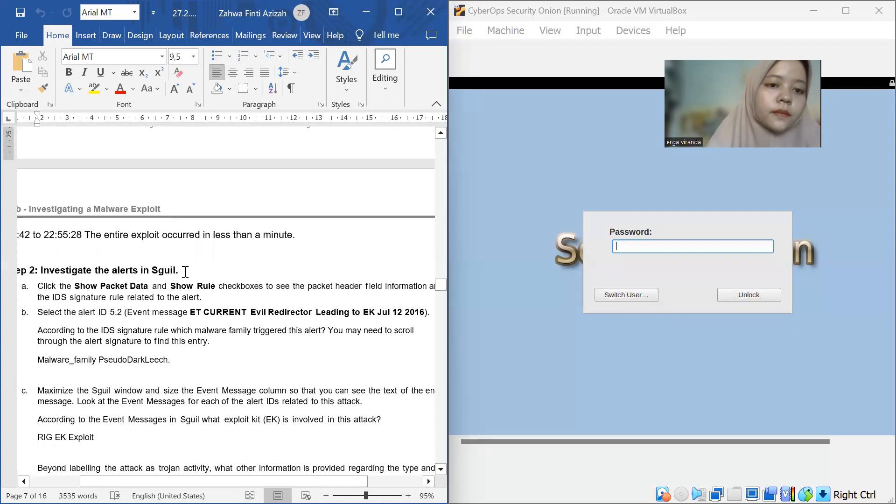
scroll(184, 271, "left", 3)
scroll(185, 272, "down", 7)
scroll(185, 271, "down", 2)
scroll(185, 272, "up", 12)
scroll(185, 271, "down", 1)
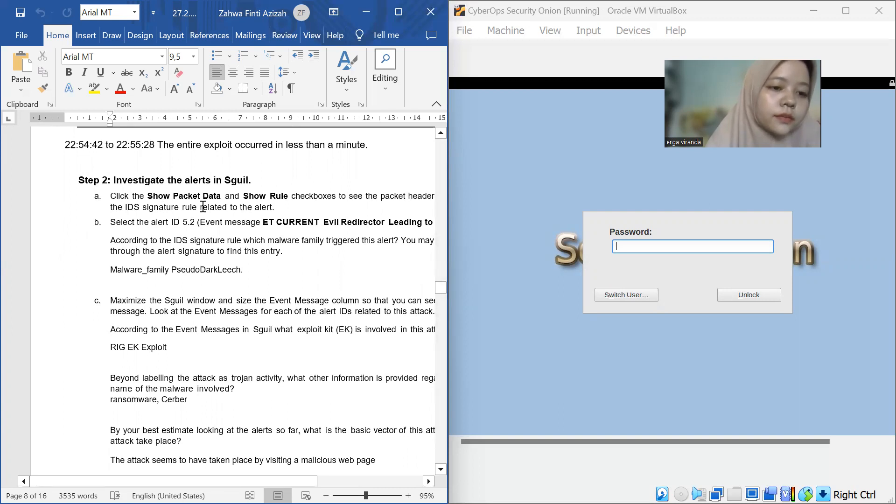
scroll(162, 283, "down", 1)
scroll(161, 284, "down", 2)
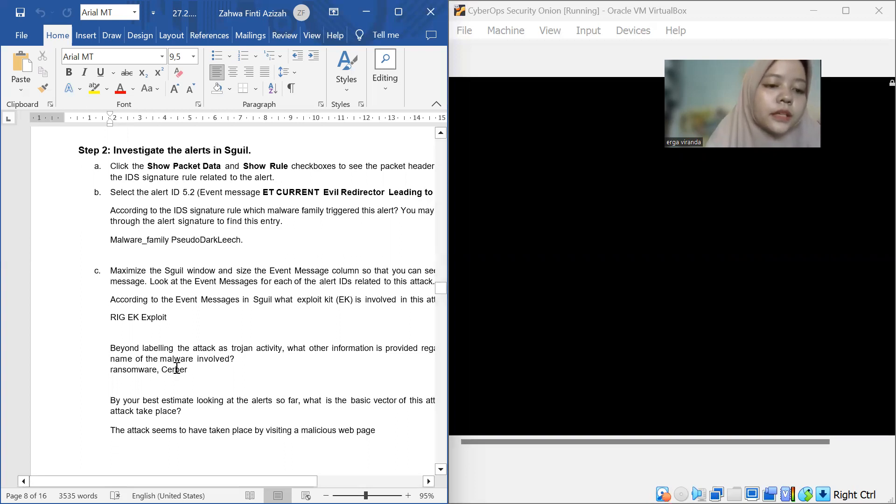
scroll(189, 368, "down", 2)
scroll(189, 368, "down", 10)
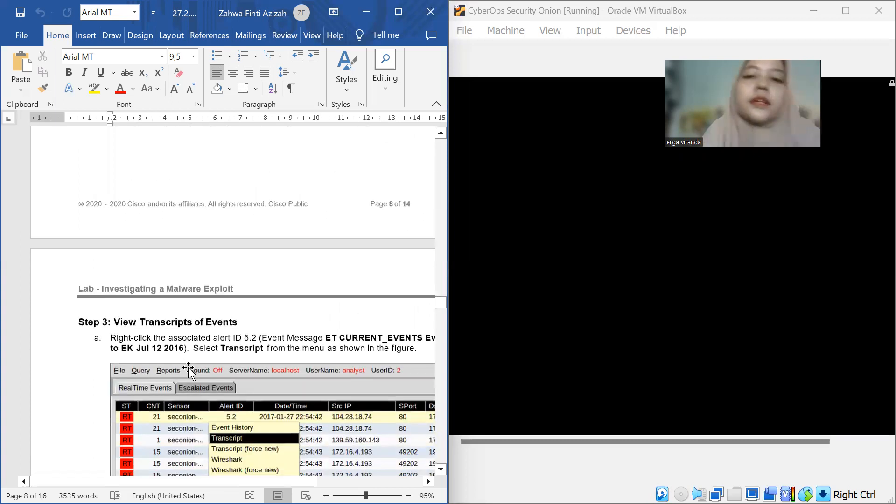
Skim the remaining transcript and Wireshark instructions down to the end of the lab document
left_click(527, 188)
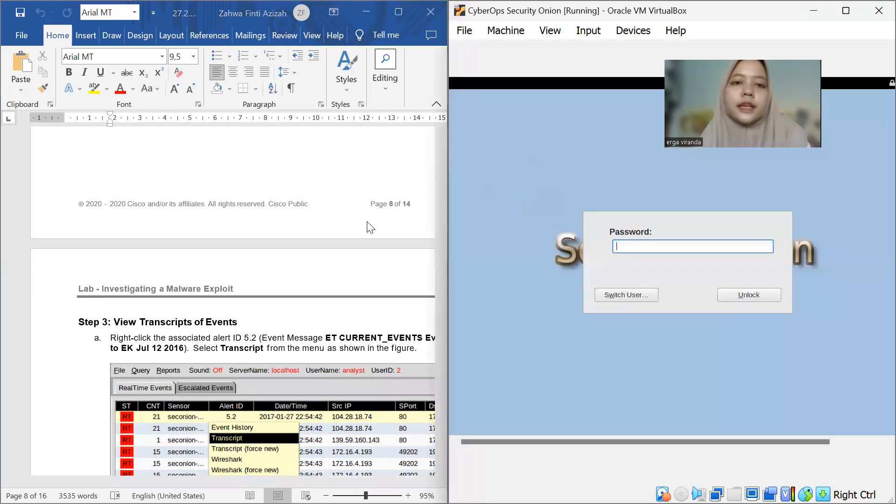
scroll(368, 223, "down", 8)
scroll(367, 223, "down", 15)
scroll(367, 225, "up", 5)
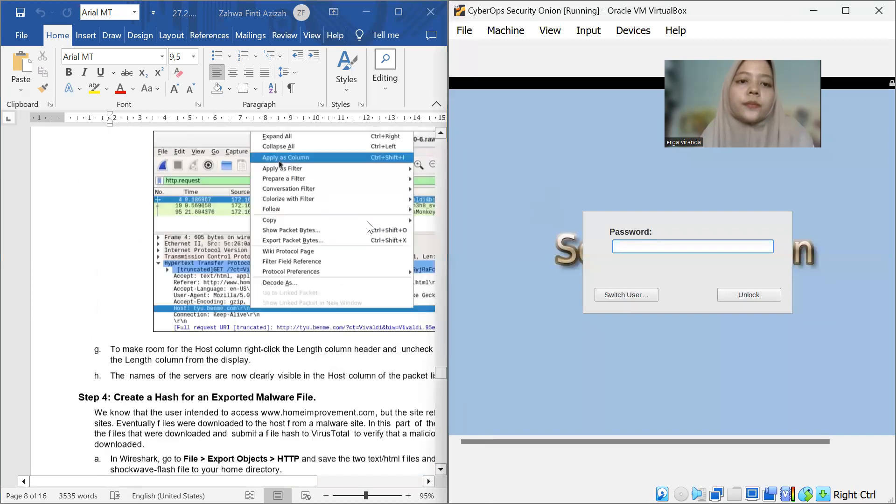
scroll(367, 224, "down", 20)
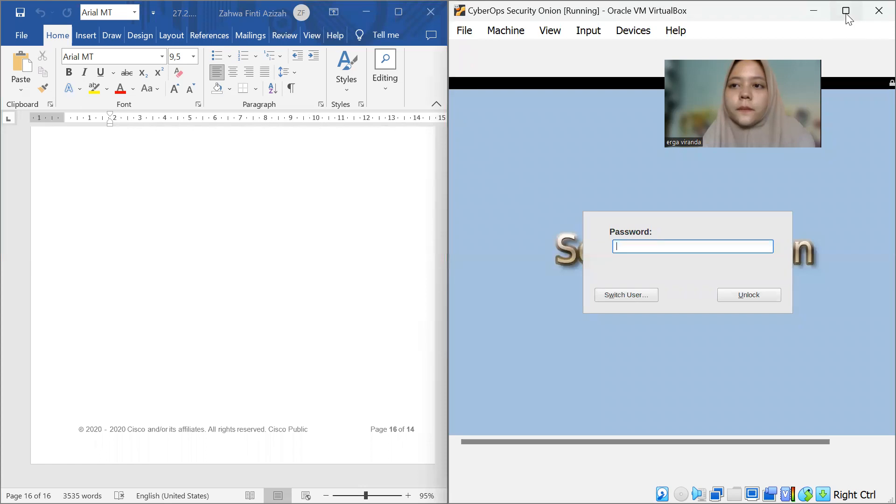
Close the Security Onion virtual machine, choosing to power off the machine
left_click(874, 10)
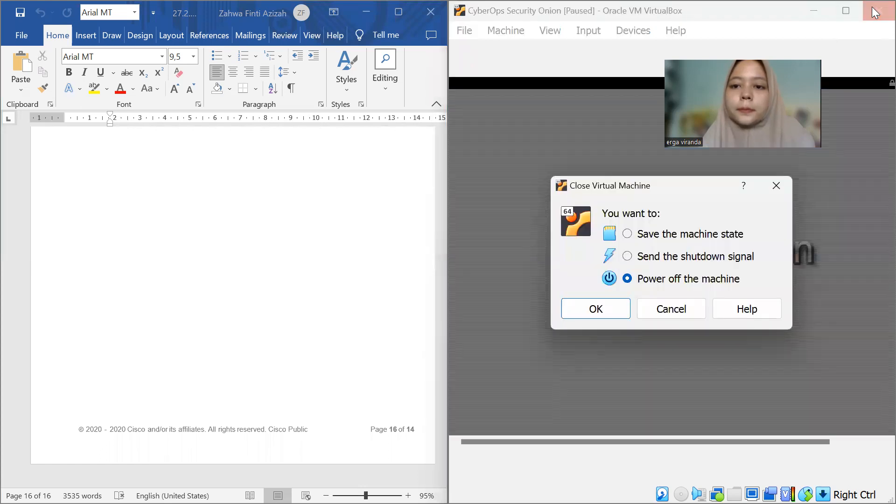
left_click(612, 315)
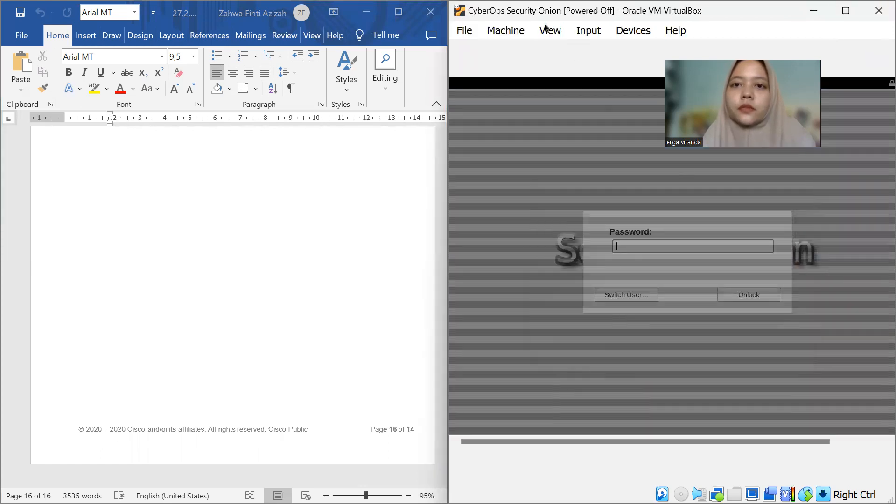